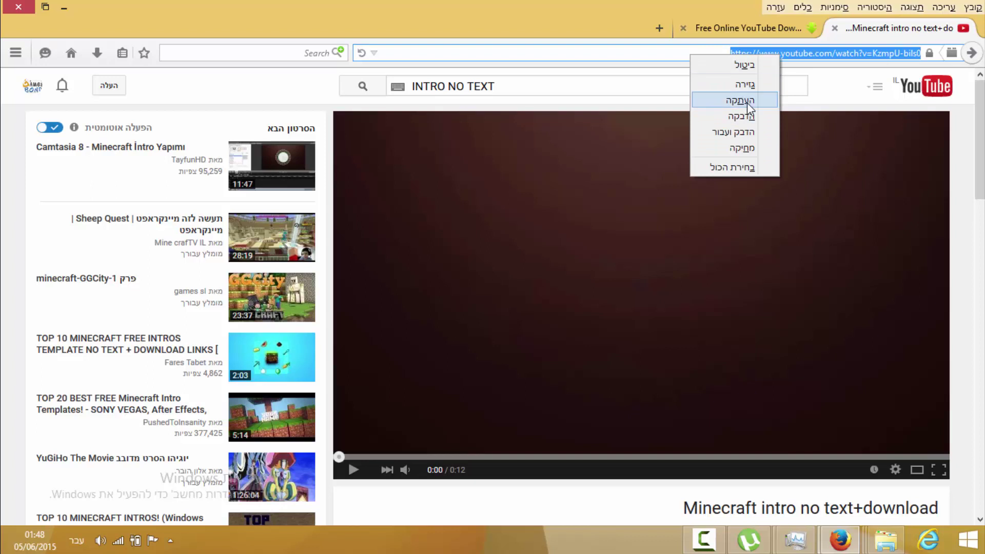
{"action": "left_click", "coordinate": [749, 28]}
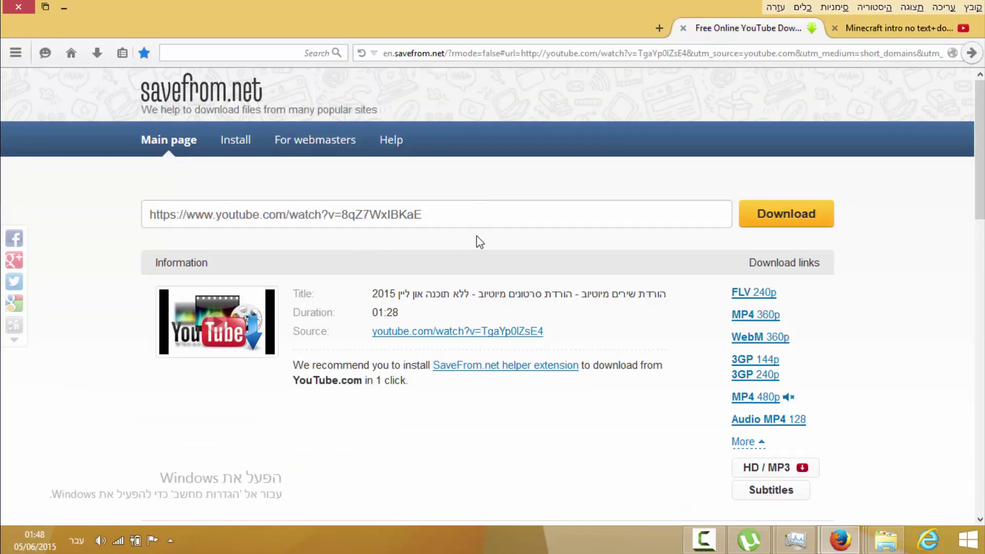
{"action": "left_click", "coordinate": [457, 209]}
{"action": "left_click_drag", "start_coordinate": [149, 214], "coordinate": [437, 223]}
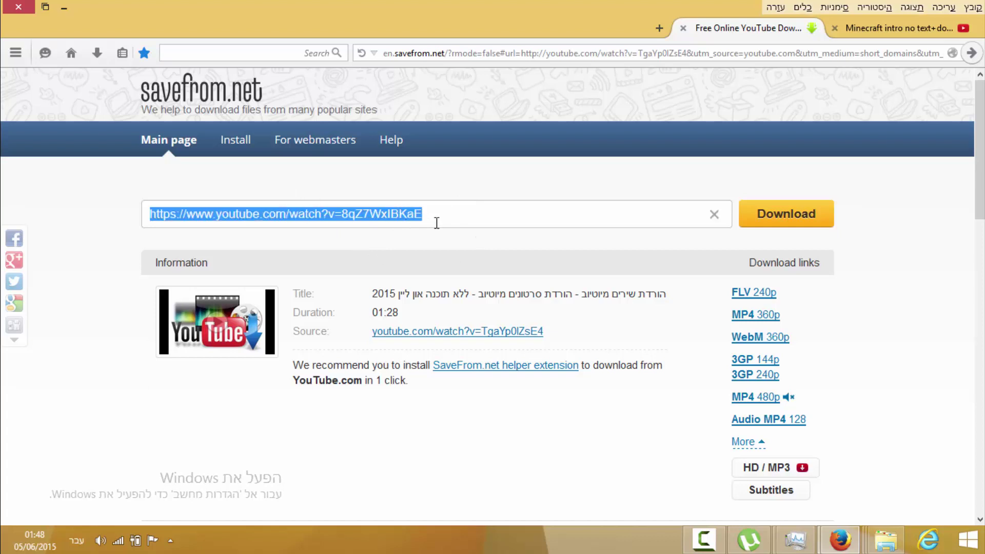
{"action": "key", "text": "BackSpace"}
{"action": "type", "text": "https://www.youtube.com/watch?v=KzmpU-bils0"}
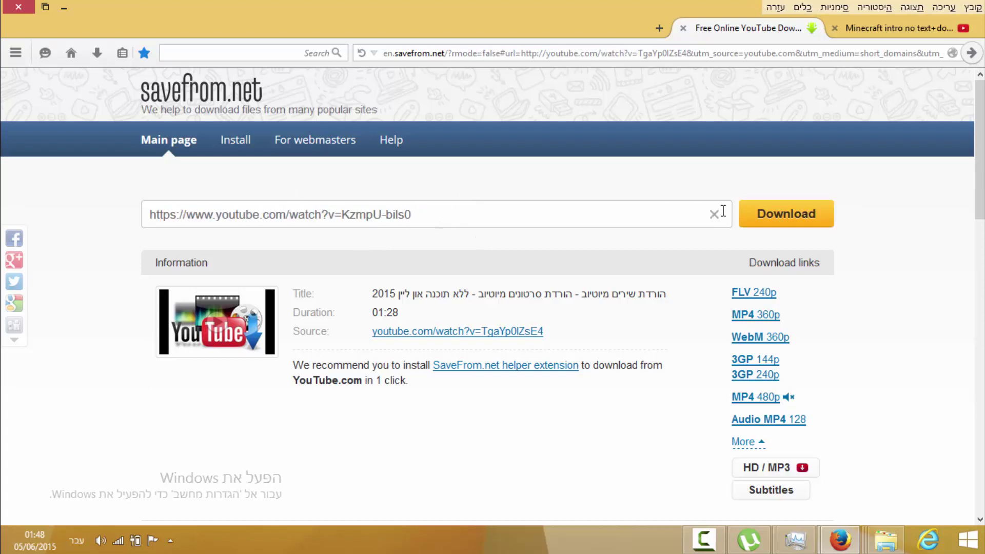
{"action": "left_click", "coordinate": [779, 222]}
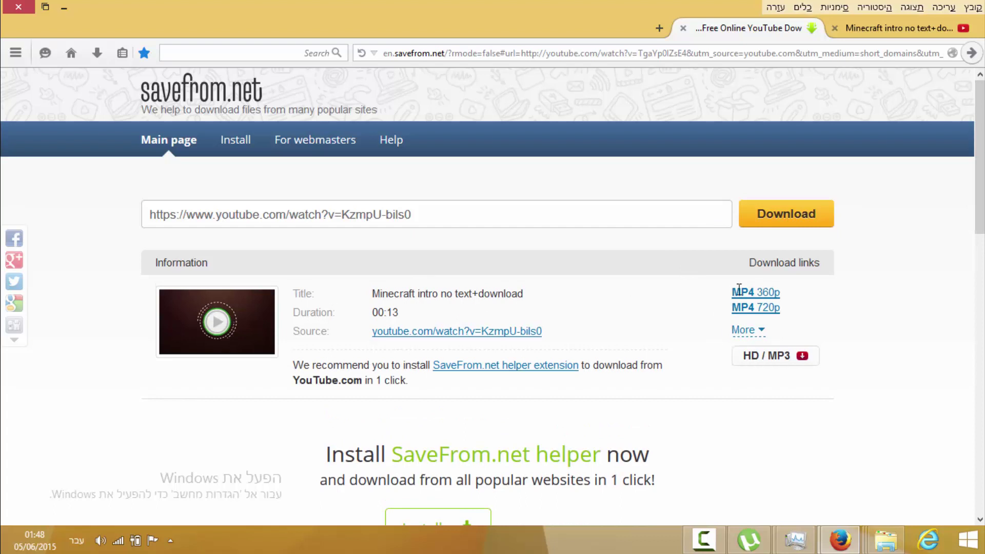
- Expand the list of formats and download the Minecraft intro as MP4 720p, saving the file to disk
{"action": "left_click", "coordinate": [751, 331]}
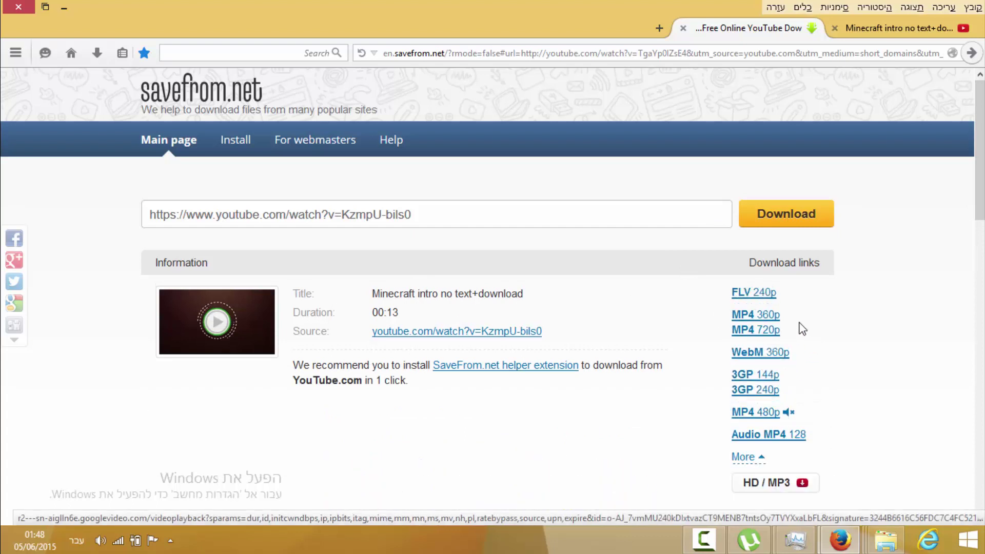
{"action": "left_click", "coordinate": [767, 337]}
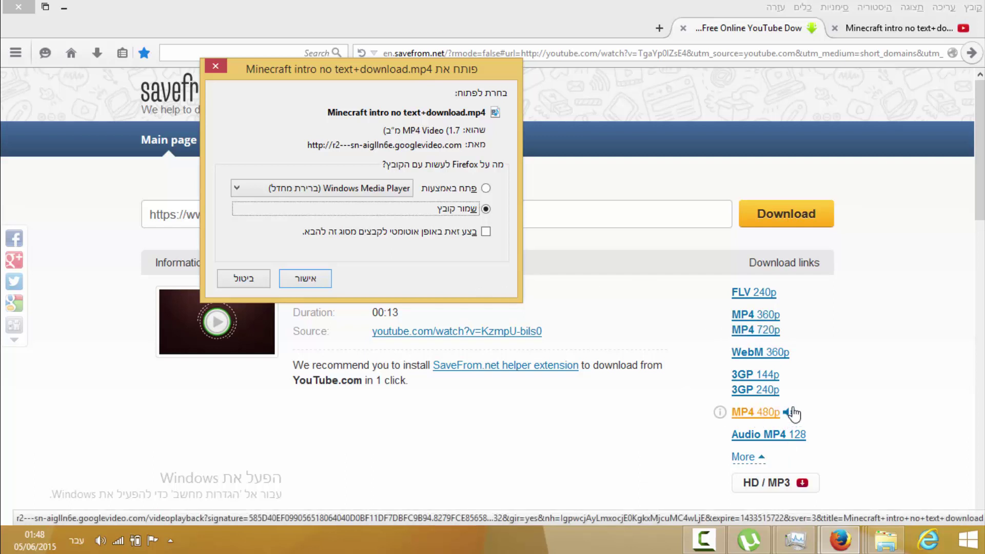
{"action": "left_click", "coordinate": [485, 189]}
{"action": "left_click", "coordinate": [478, 212]}
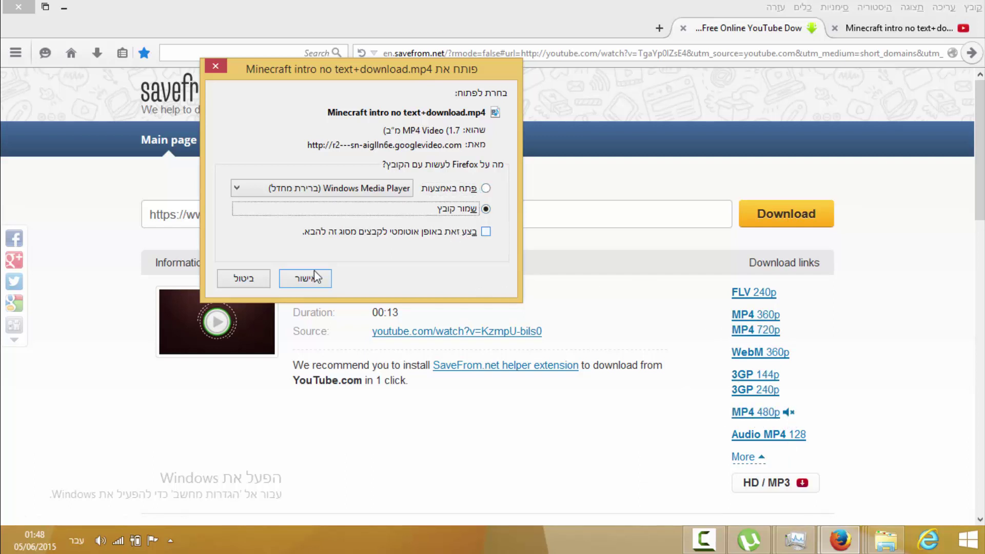
{"action": "left_click", "coordinate": [304, 278]}
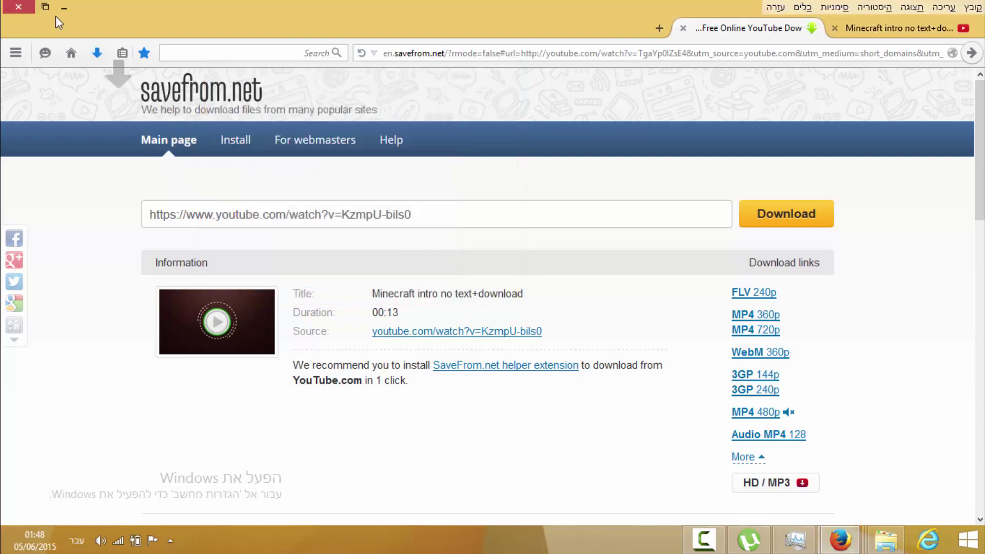
- Put the downloaded Minecraft intro video from the browser's download list onto the desktop and play it through once
{"action": "left_click", "coordinate": [45, 7]}
{"action": "left_click", "coordinate": [263, 209]}
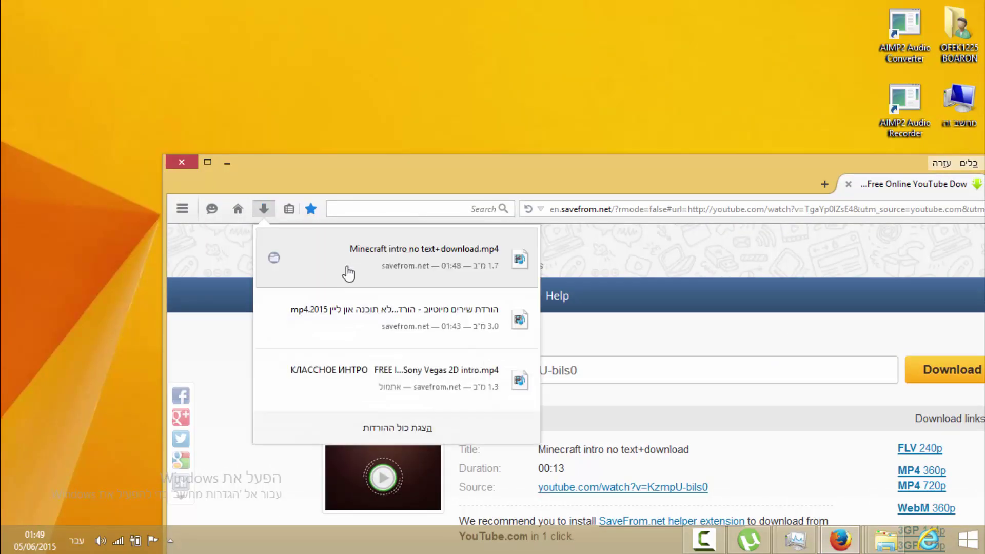
{"action": "left_click_drag", "start_coordinate": [348, 273], "coordinate": [46, 37]}
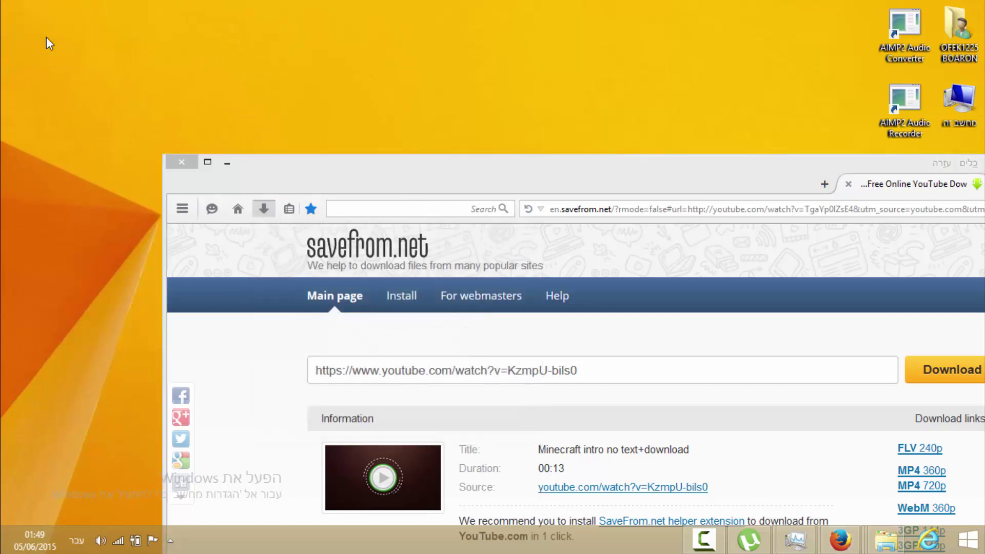
{"action": "double_click", "coordinate": [44, 45]}
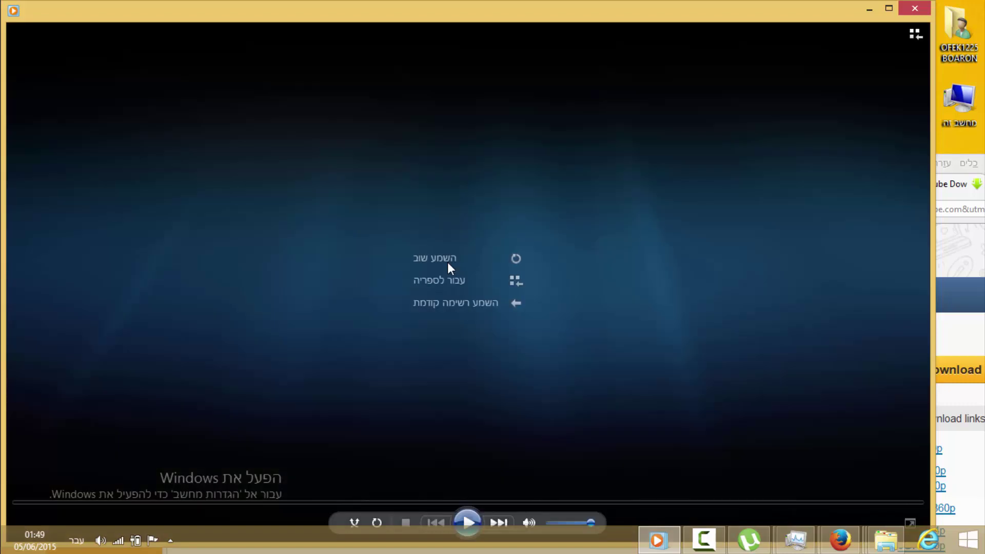
{"action": "left_click", "coordinate": [916, 8]}
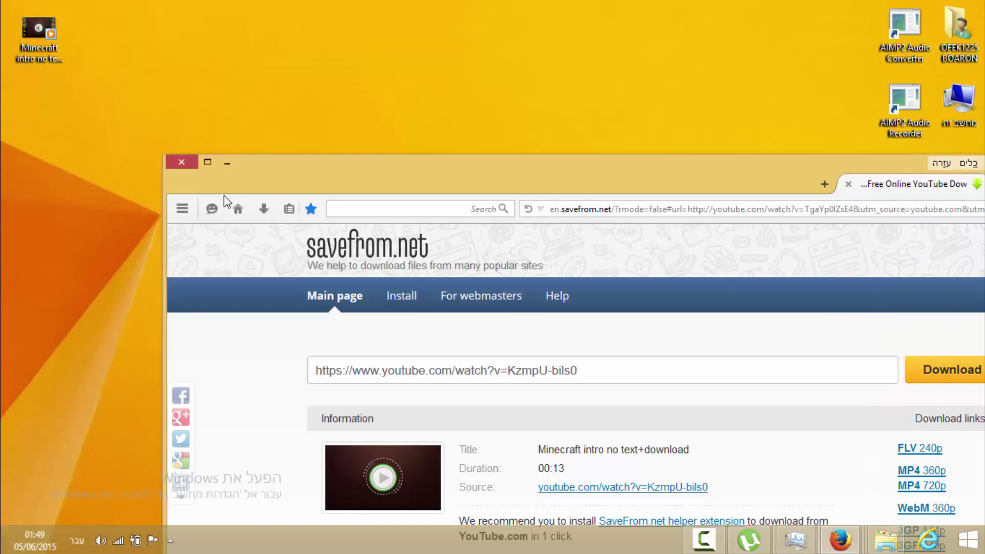
- Minimize the browser and launch Camtasia Studio 8 from the desktop folder in evaluation mode, dismissing the welcome window
{"action": "left_click", "coordinate": [226, 163]}
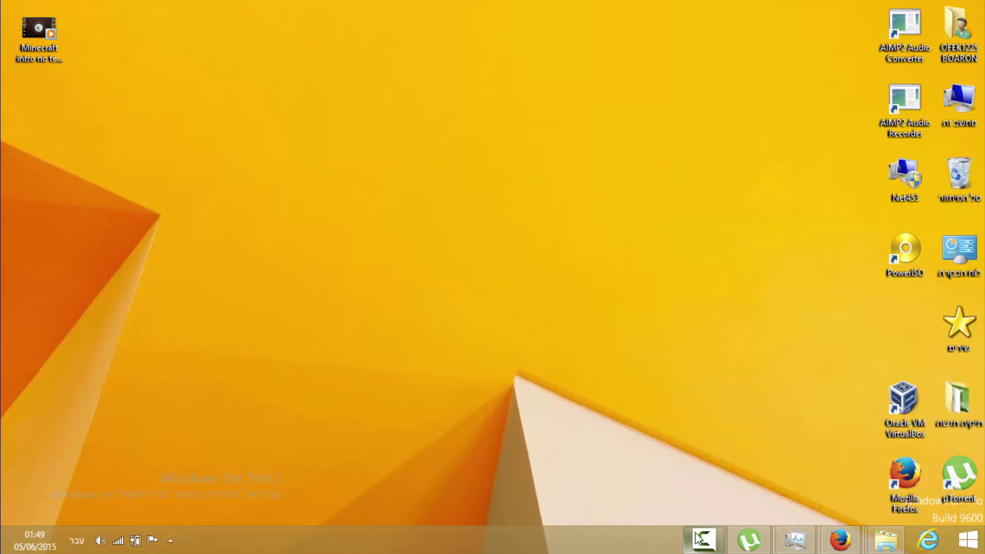
{"action": "double_click", "coordinate": [960, 405]}
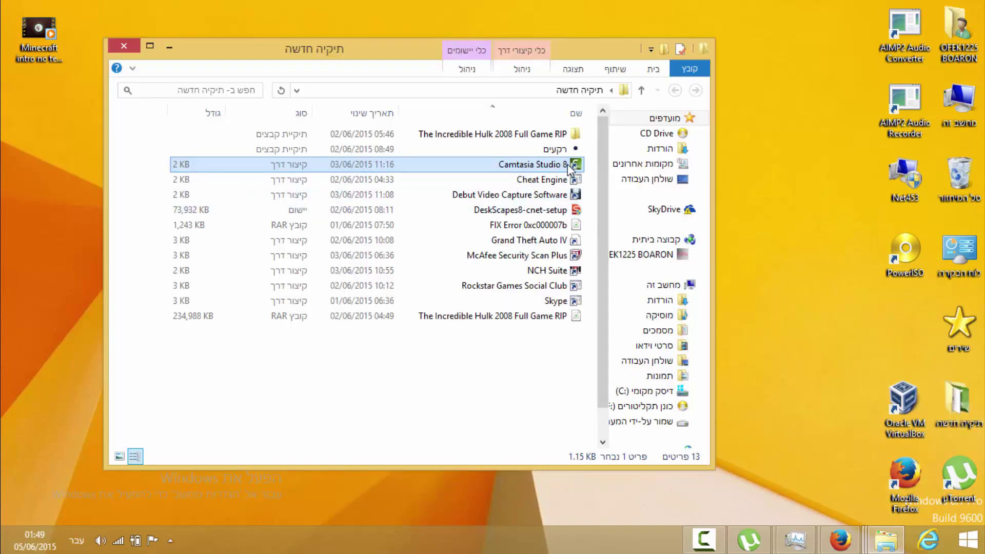
{"action": "left_click", "coordinate": [165, 48]}
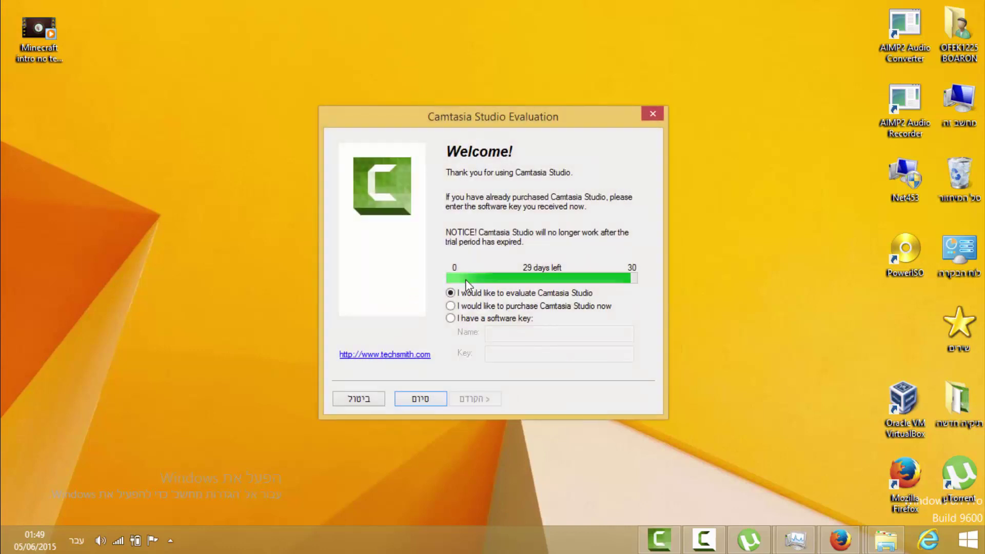
{"action": "left_click", "coordinate": [424, 399]}
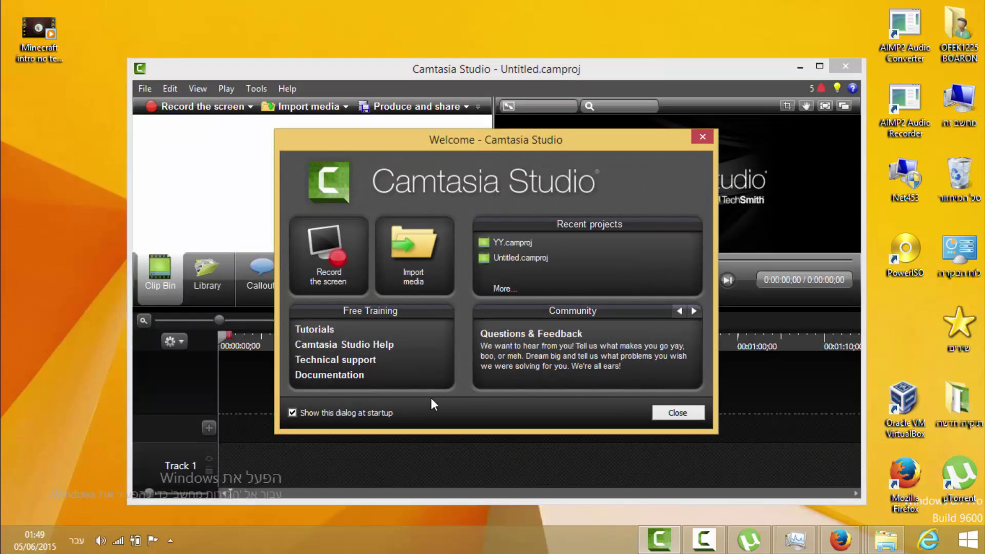
{"action": "left_click", "coordinate": [683, 413]}
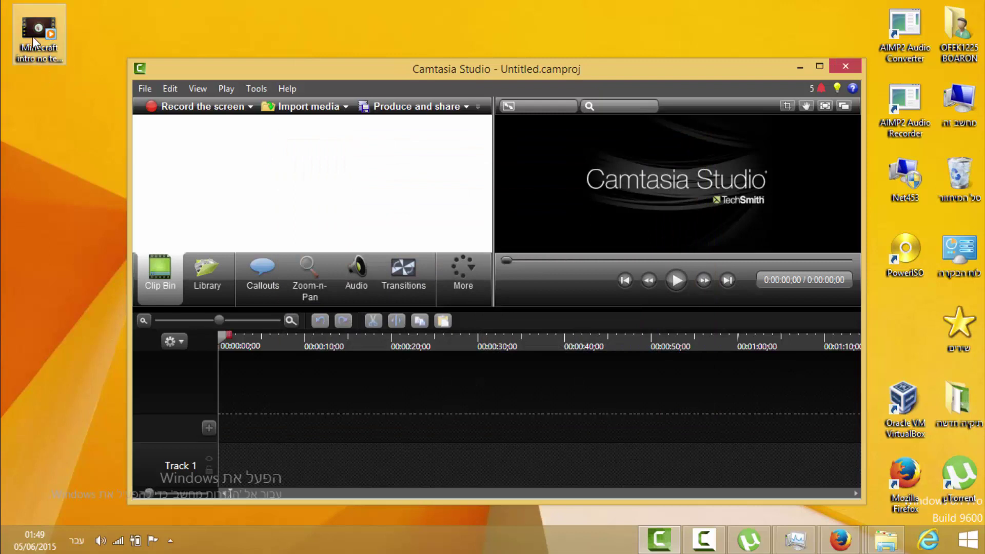
- Import the Minecraft intro video from the desktop into the Clip Bin and add it to the timeline at the playhead
{"action": "left_click", "coordinate": [44, 77]}
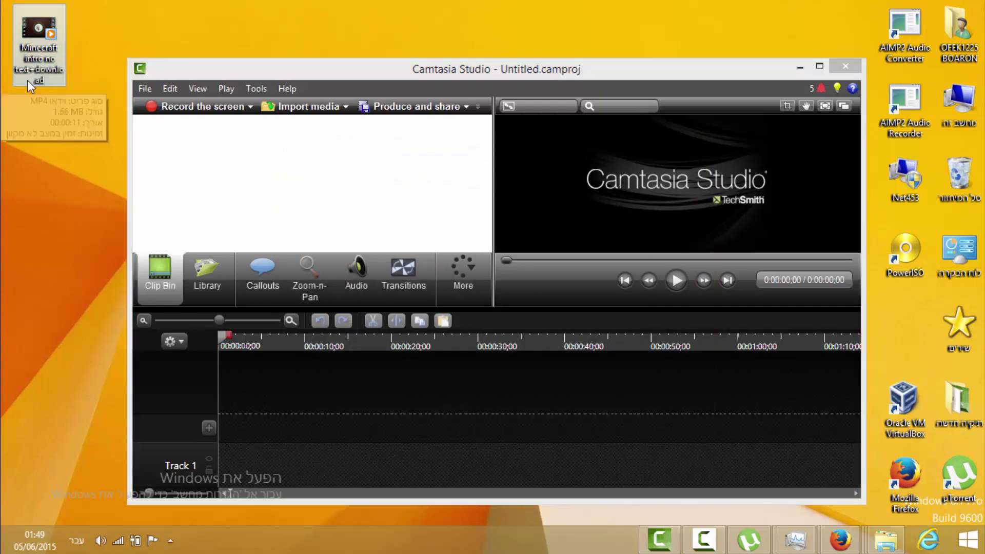
{"action": "left_click_drag", "start_coordinate": [36, 30], "coordinate": [178, 141]}
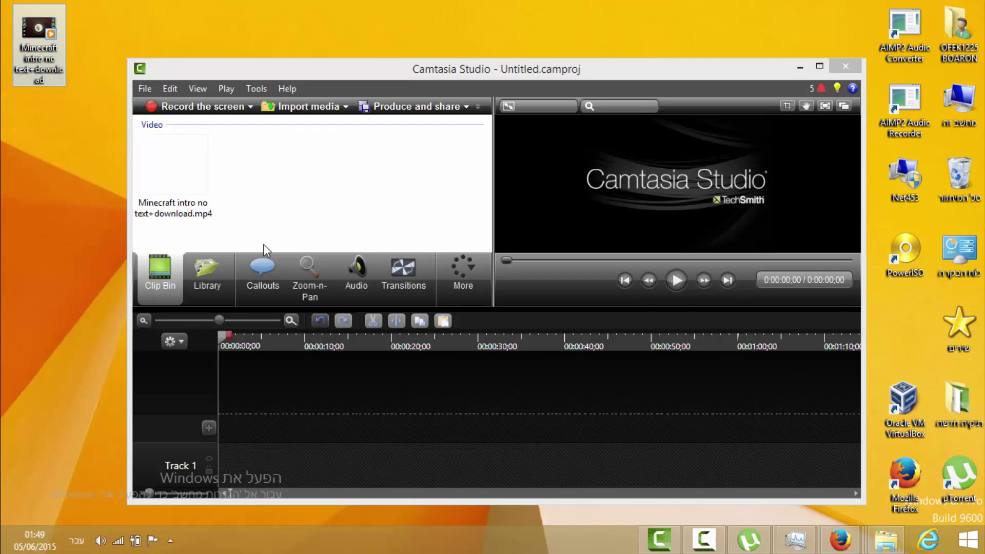
{"action": "right_click", "coordinate": [192, 186]}
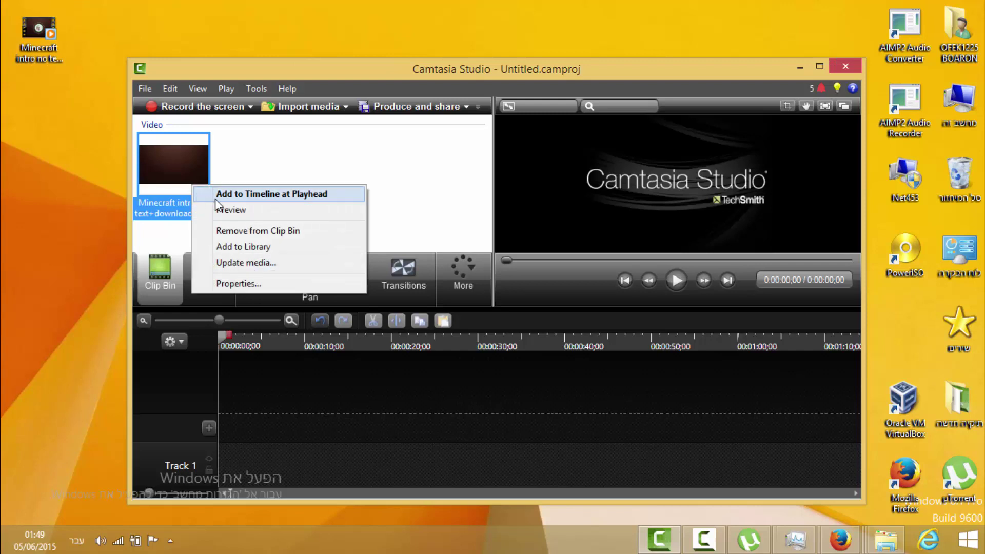
{"action": "left_click", "coordinate": [234, 198]}
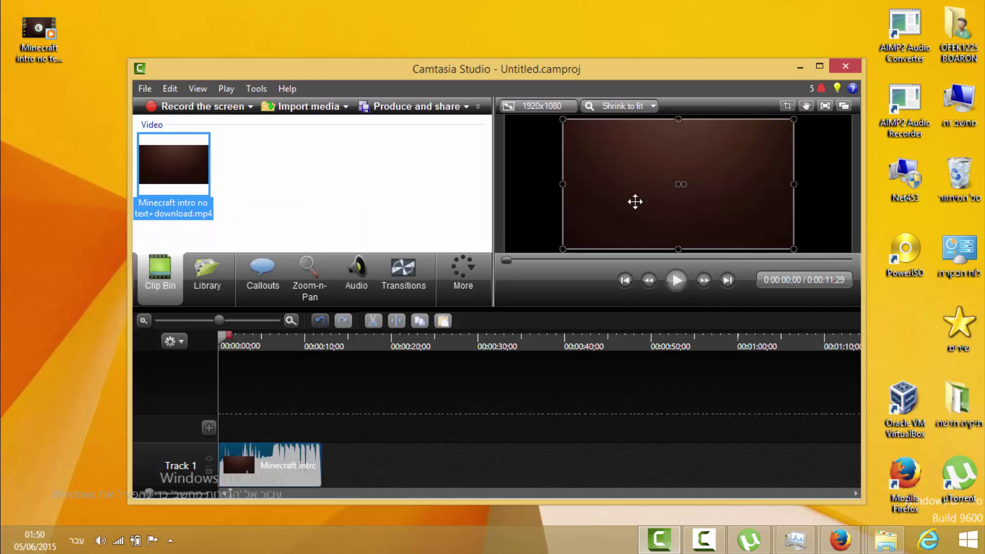
- Maximize the editor, check the editing dimensions, and stretch the intro clip to fill the whole 1920x1080 canvas
{"action": "double_click", "coordinate": [547, 67]}
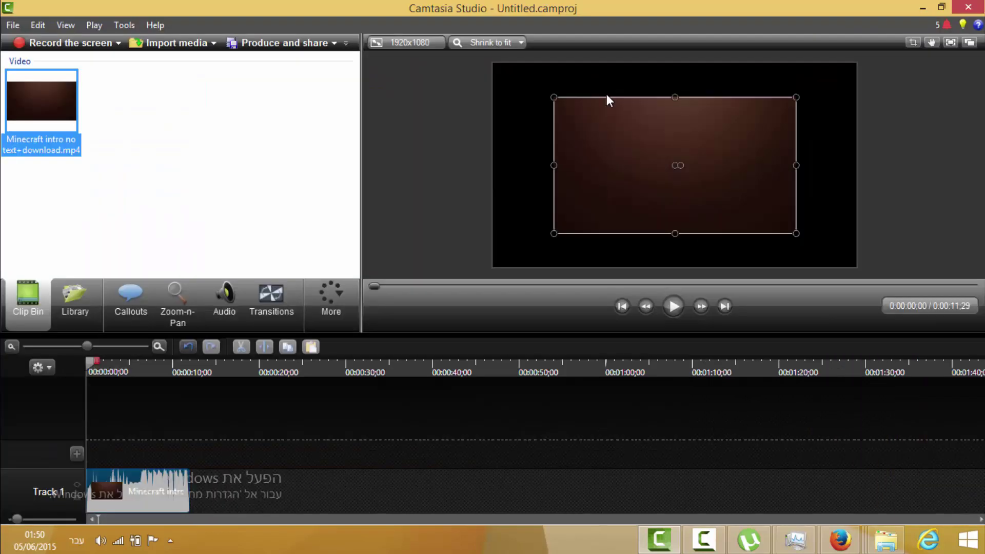
{"action": "left_click", "coordinate": [405, 42]}
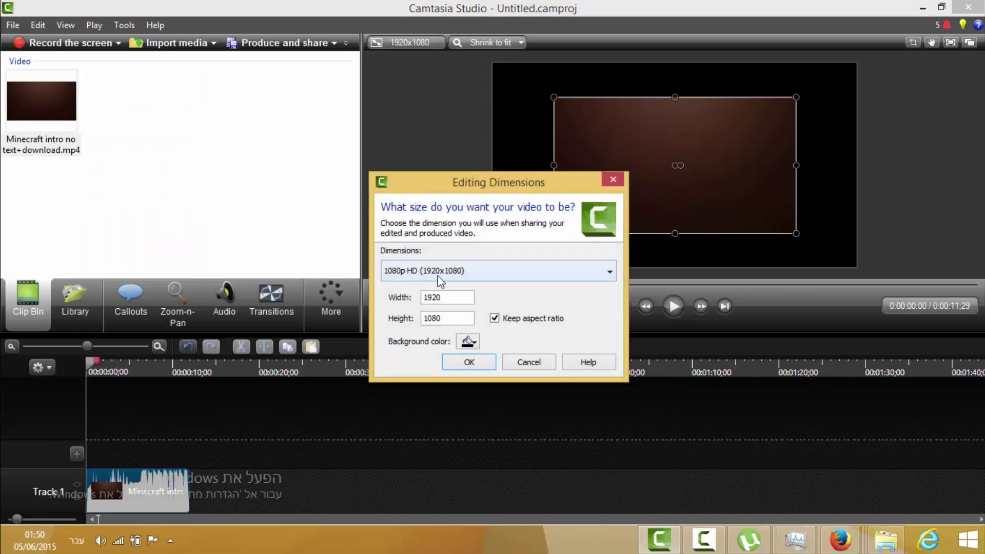
{"action": "left_click", "coordinate": [612, 181]}
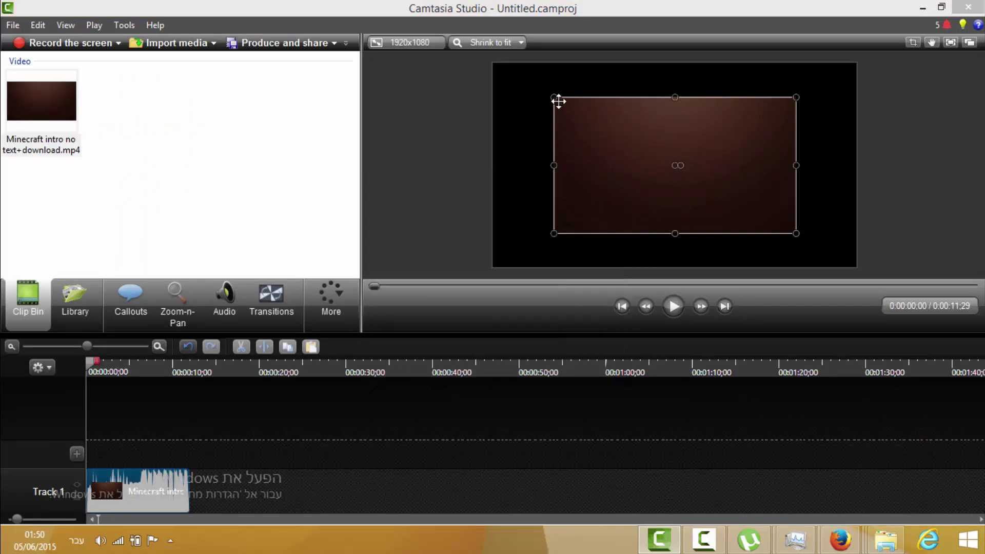
{"action": "left_click_drag", "start_coordinate": [549, 95], "coordinate": [494, 63]}
{"action": "left_click_drag", "start_coordinate": [796, 147], "coordinate": [856, 148]}
{"action": "left_click_drag", "start_coordinate": [672, 234], "coordinate": [674, 267]}
- Preview the intro from the start and pause the playhead at 0:00:06;17, where the white circle is fully shown
{"action": "left_click", "coordinate": [669, 306]}
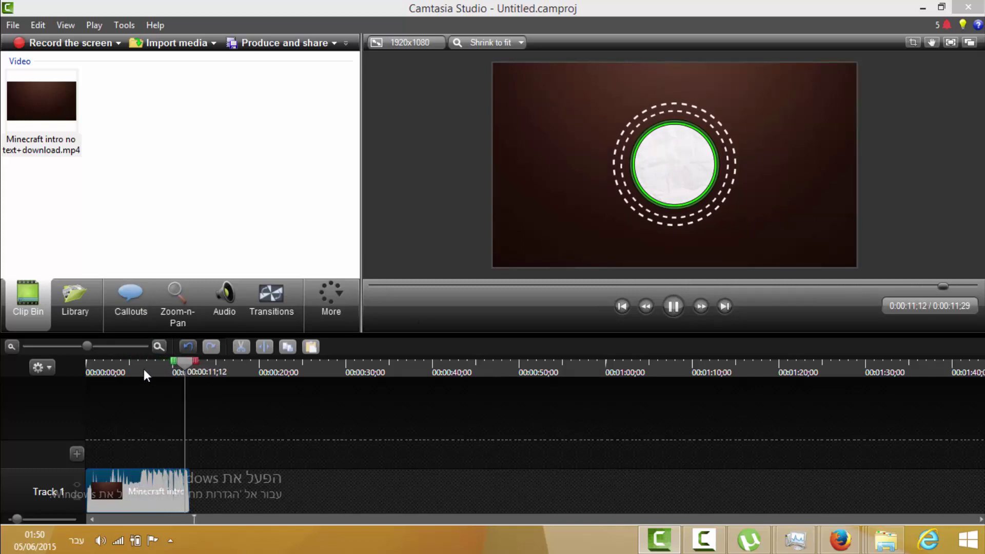
{"action": "left_click_drag", "start_coordinate": [183, 362], "coordinate": [22, 352]}
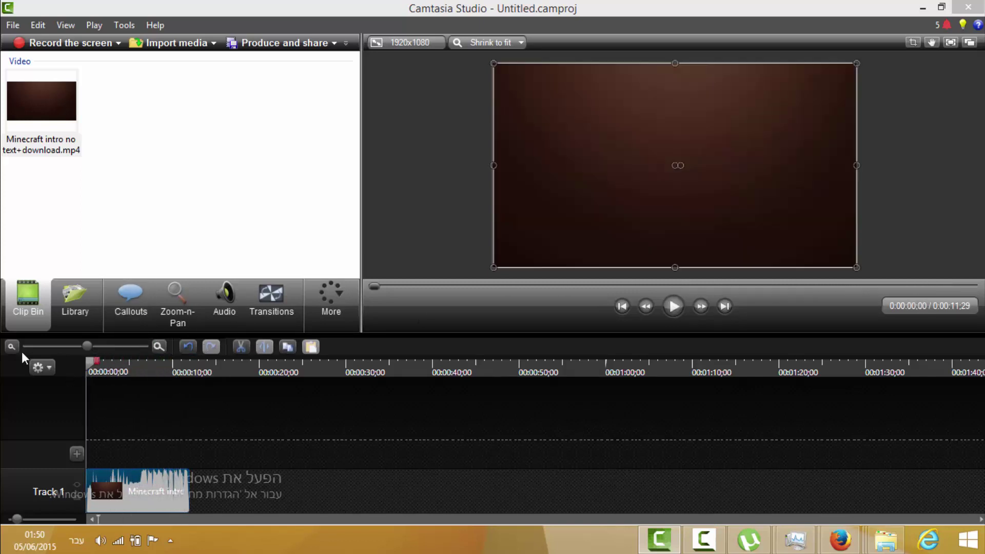
{"action": "left_click", "coordinate": [673, 306]}
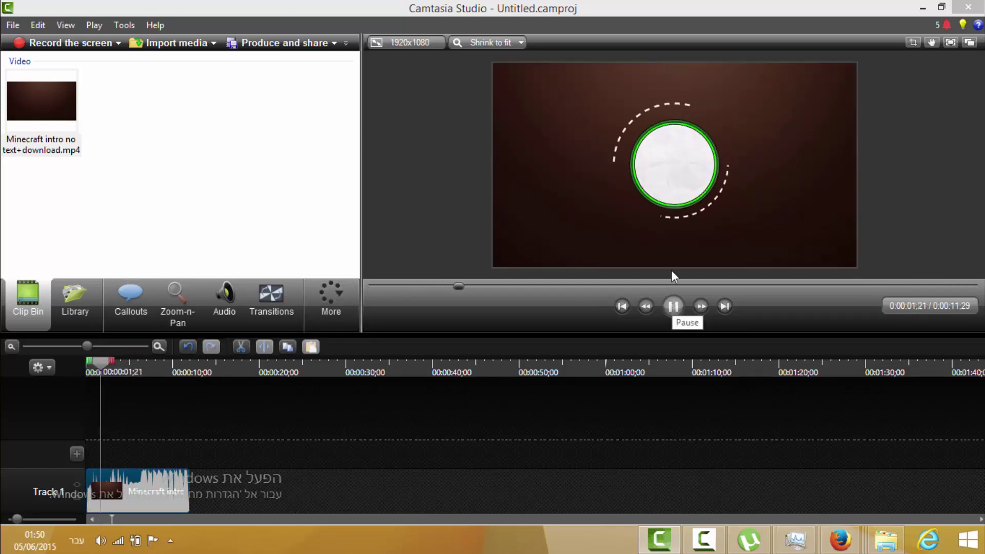
{"action": "left_click", "coordinate": [673, 306]}
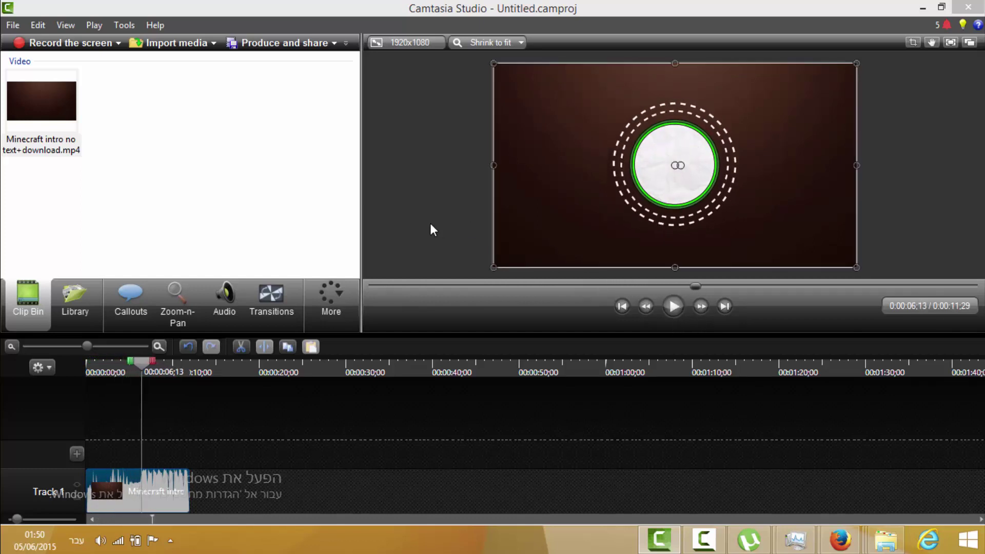
{"action": "left_click", "coordinate": [674, 306]}
{"action": "left_click", "coordinate": [475, 236]}
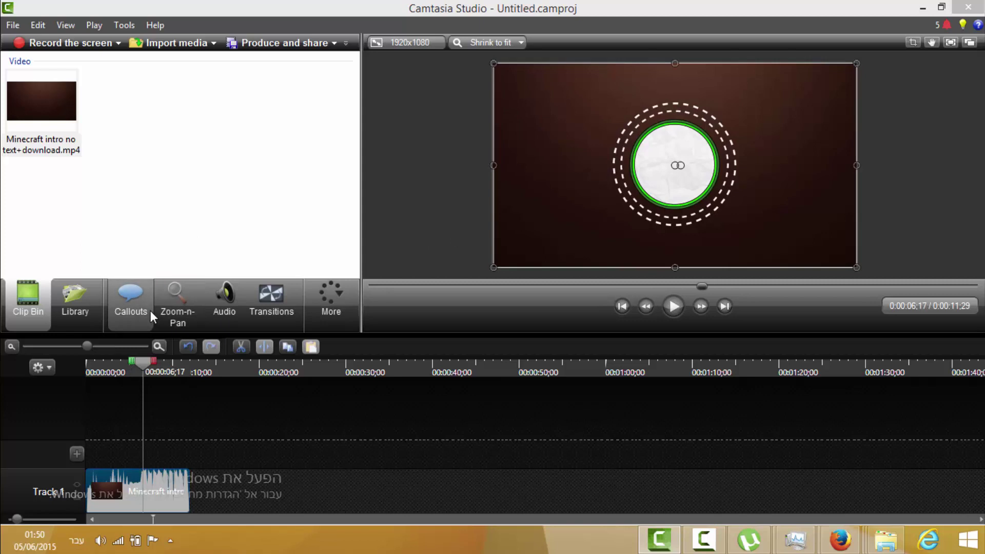
- Add a transparent hotspot callout at the playhead and extend its height upward and downward over the white circle
{"action": "left_click", "coordinate": [135, 296]}
{"action": "left_click", "coordinate": [285, 137]}
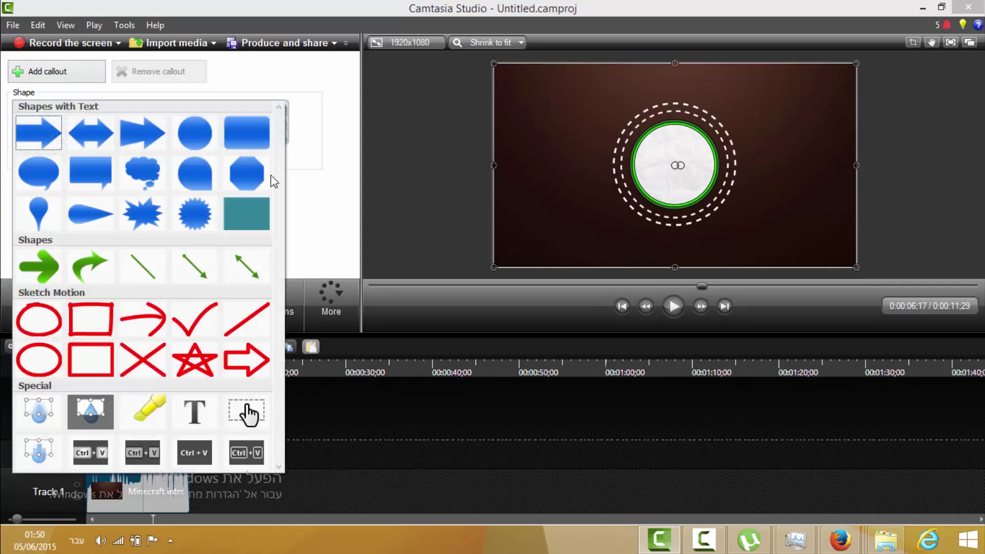
{"action": "left_click", "coordinate": [232, 416]}
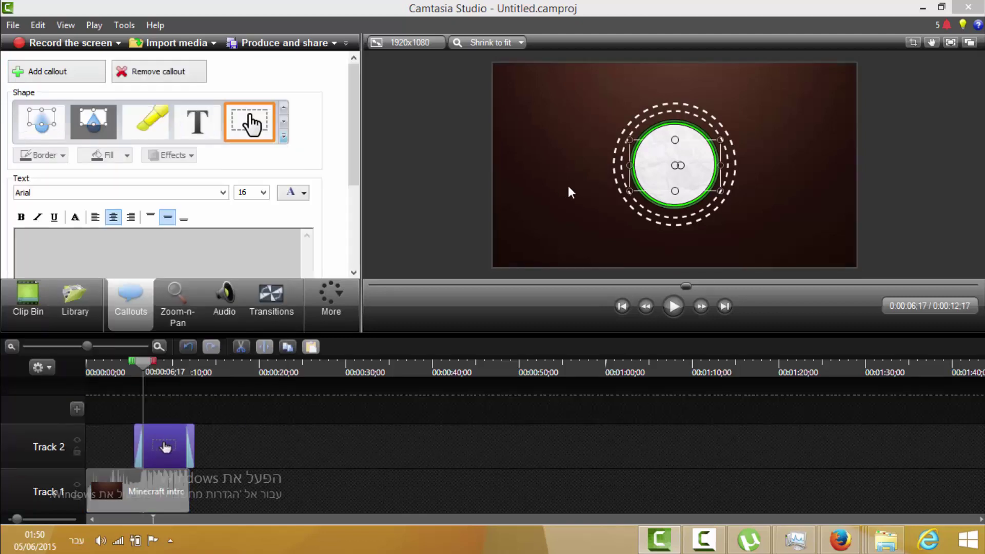
{"action": "left_click_drag", "start_coordinate": [675, 141], "coordinate": [676, 132]}
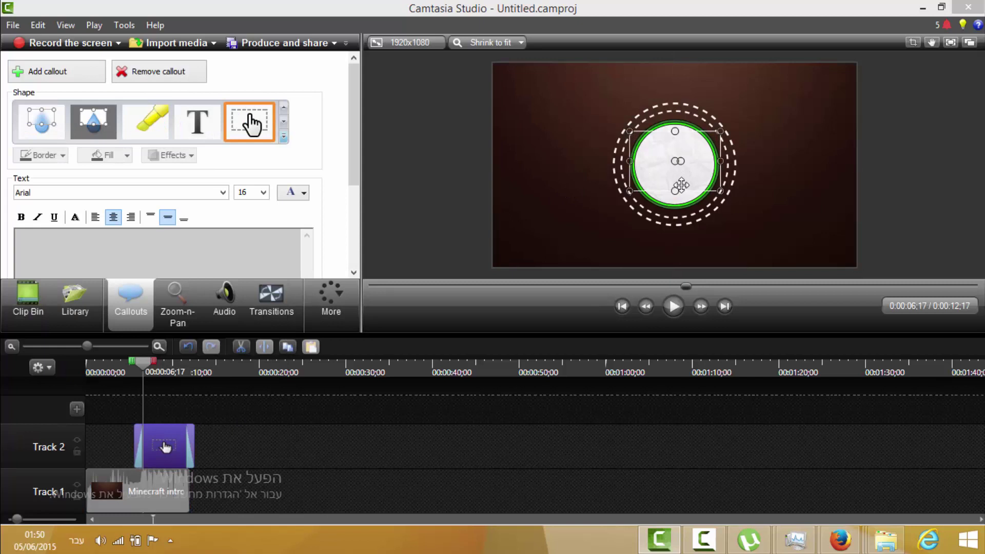
{"action": "left_click_drag", "start_coordinate": [675, 191], "coordinate": [676, 201]}
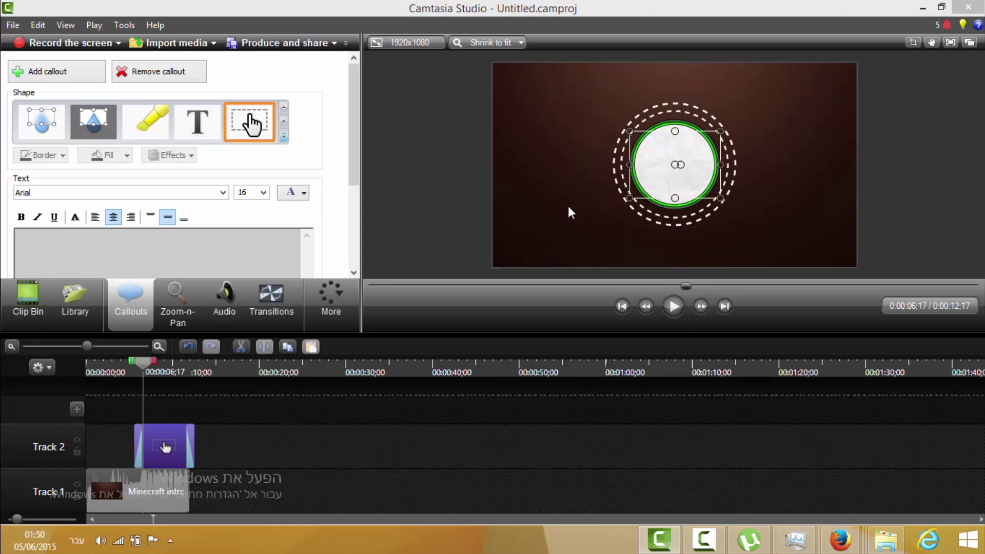
- Switch the keyboard to English and enter the callout text GAME BOND on two lines
{"action": "left_click_drag", "start_coordinate": [355, 131], "coordinate": [351, 165]}
{"action": "left_click", "coordinate": [161, 184]}
{"action": "key", "text": "alt+shift"}
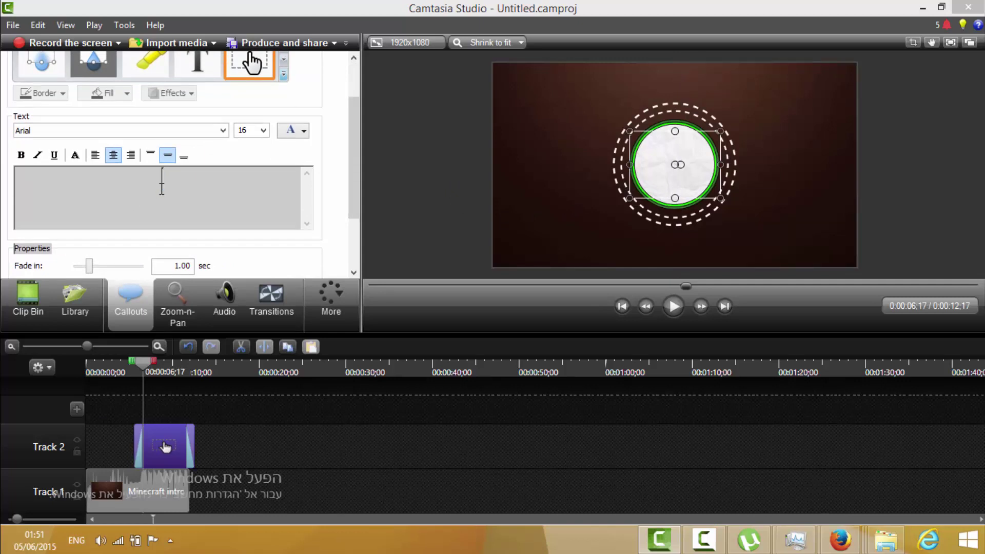
{"action": "left_click", "coordinate": [263, 131]}
{"action": "left_click", "coordinate": [259, 132]}
{"action": "left_click", "coordinate": [251, 136]}
{"action": "left_click", "coordinate": [129, 213]}
{"action": "type", "text": "GAME "}
{"action": "type", "text": "BOND"}
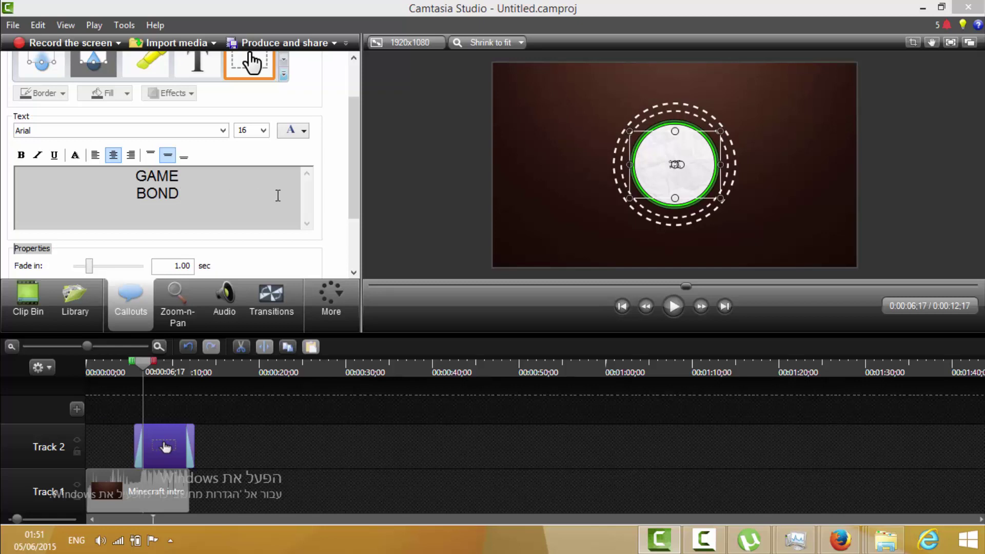
- Compare font sizes 72, 90 and 48 on the whole GAME BOND text and settle on 72
{"action": "left_click_drag", "start_coordinate": [187, 186], "coordinate": [132, 152]}
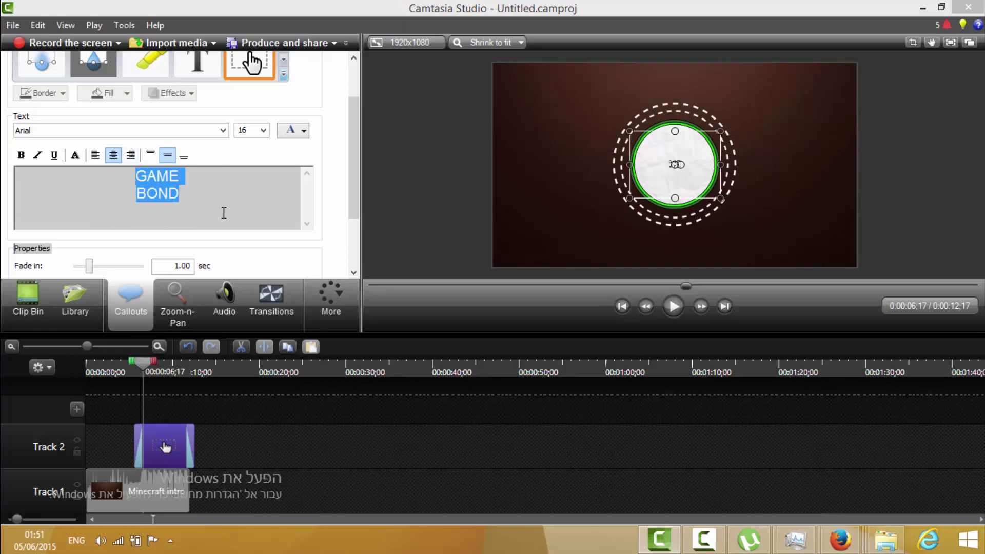
{"action": "left_click", "coordinate": [263, 130]}
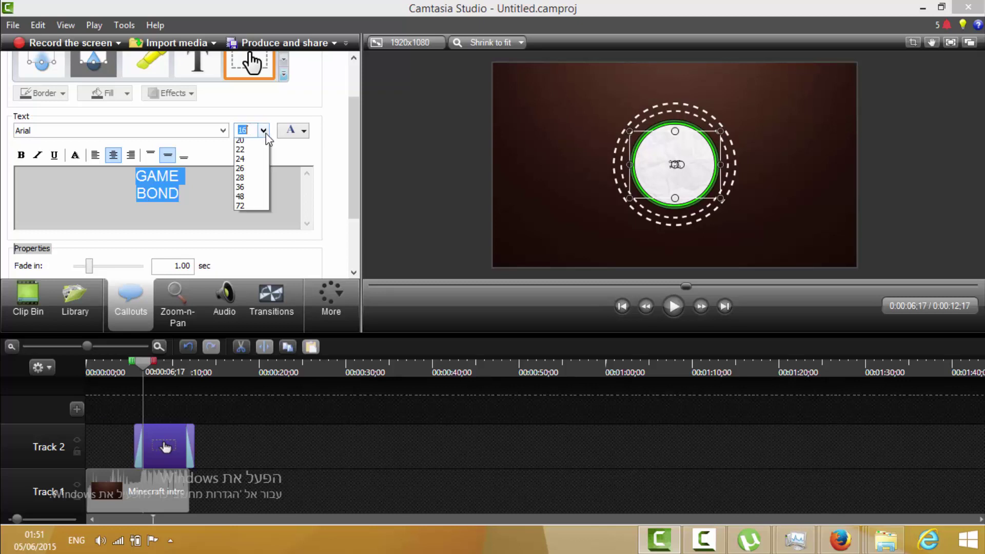
{"action": "left_click", "coordinate": [246, 284]}
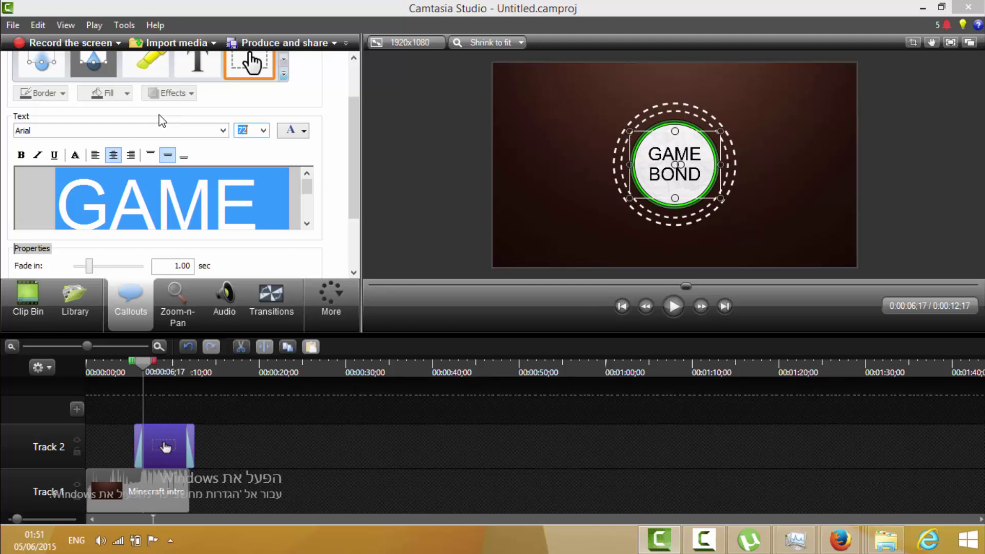
{"action": "type", "text": "90"}
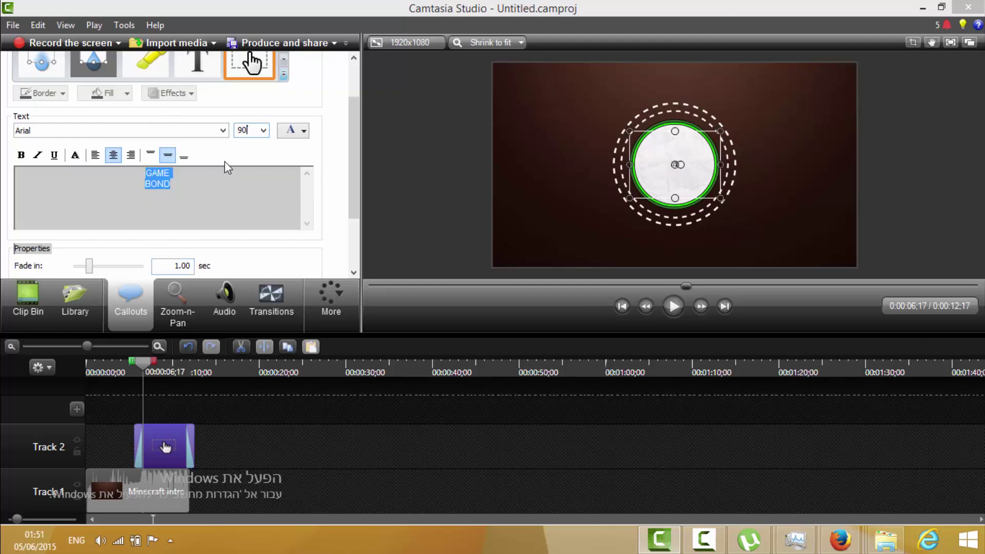
{"action": "key", "text": "Return"}
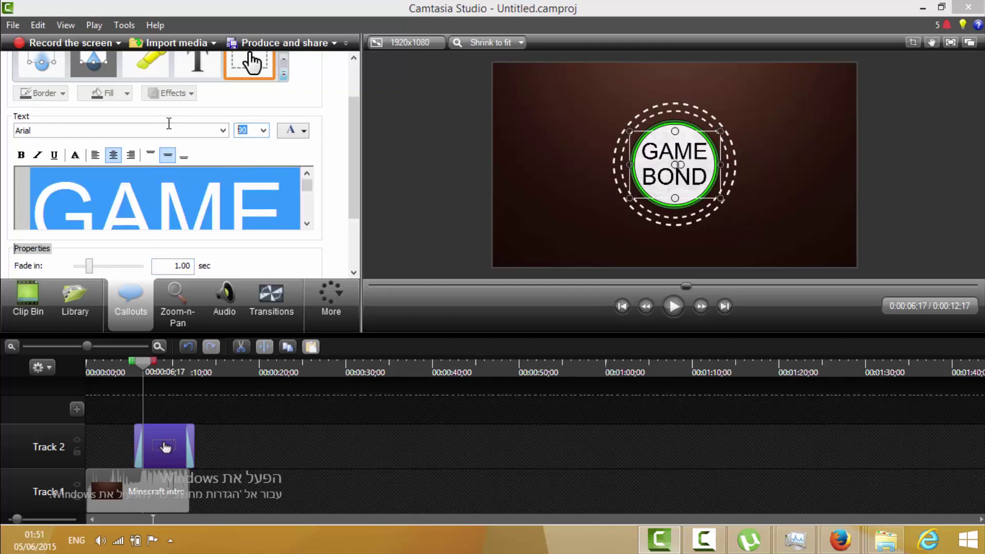
{"action": "left_click", "coordinate": [264, 131]}
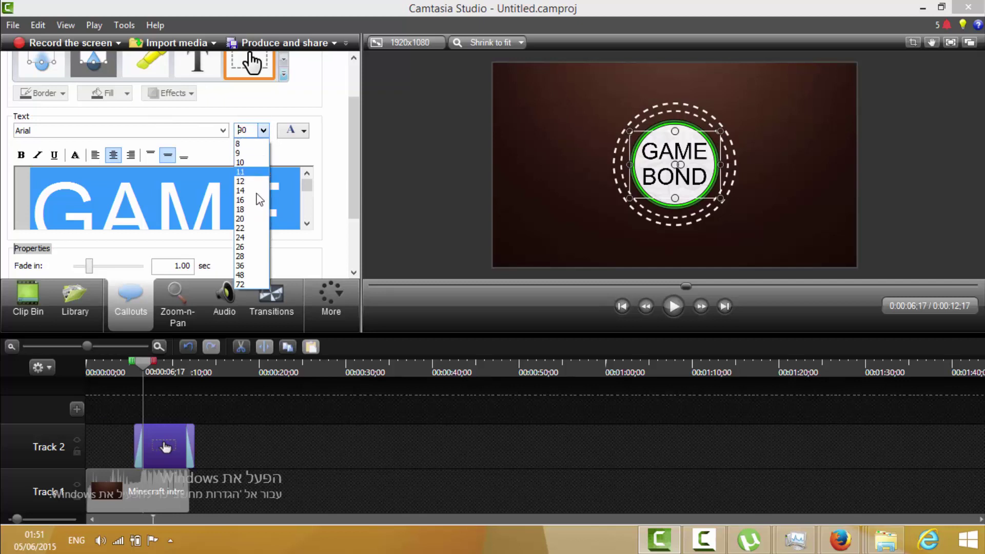
{"action": "left_click", "coordinate": [249, 277]}
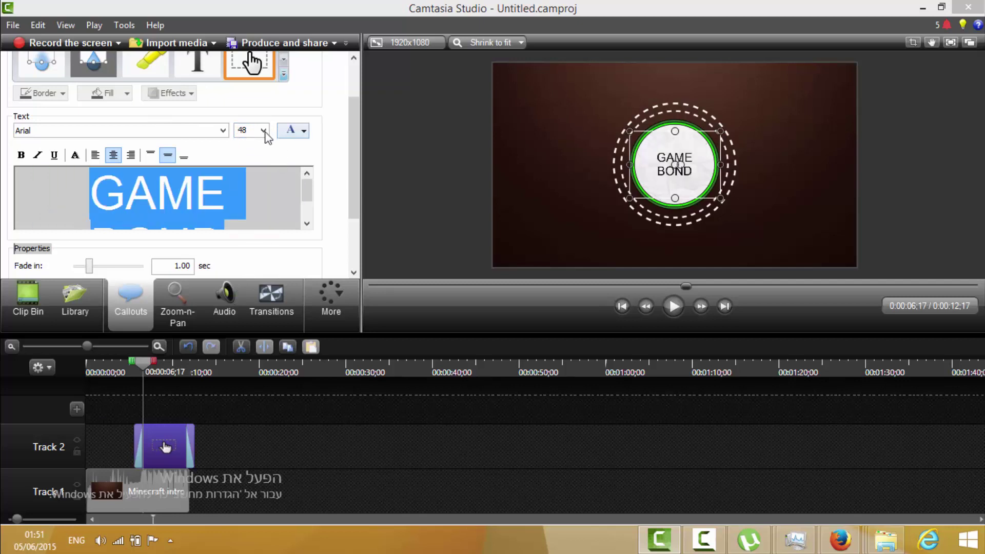
{"action": "left_click", "coordinate": [264, 131]}
{"action": "left_click", "coordinate": [237, 284]}
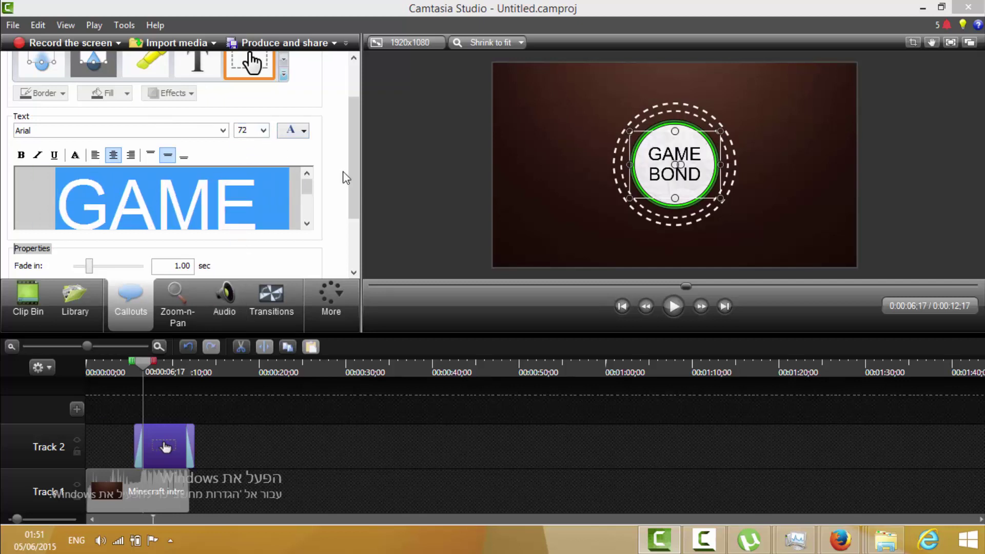
- Align the callout text to the bottom of its box and move the callout slightly up to centre the words in the circle
{"action": "left_click", "coordinate": [184, 156]}
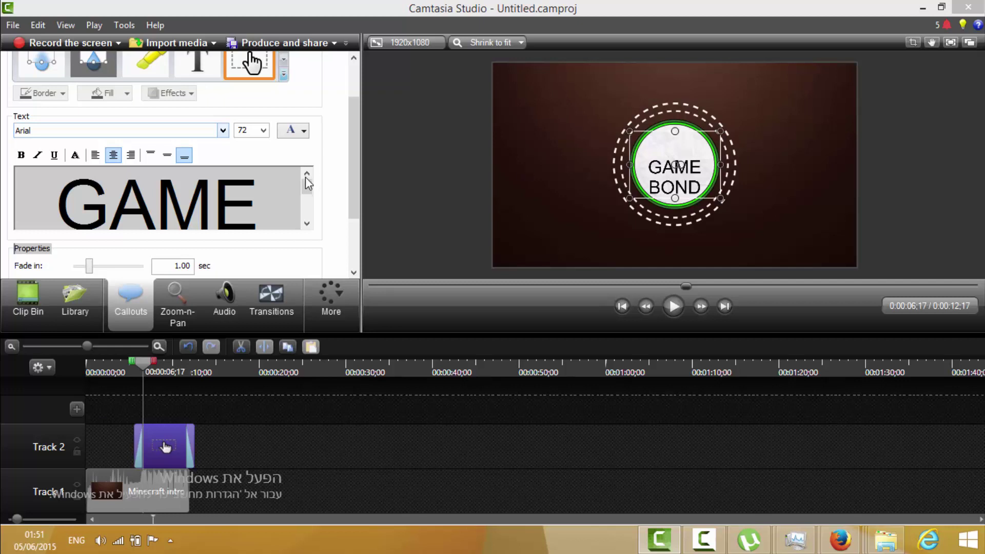
{"action": "scroll", "coordinate": [306, 207], "scroll_direction": "down", "scroll_amount": 2}
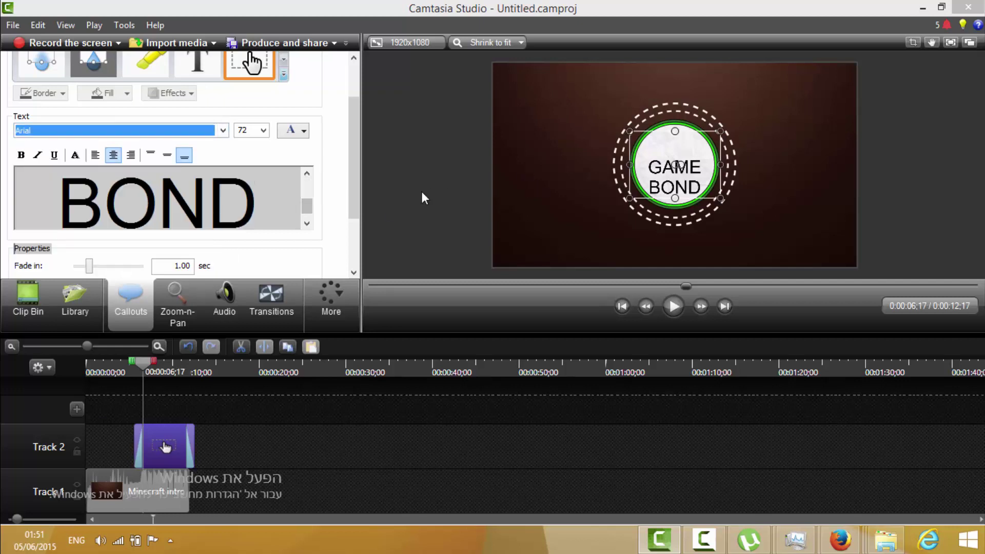
{"action": "left_click_drag", "start_coordinate": [694, 153], "coordinate": [693, 143]}
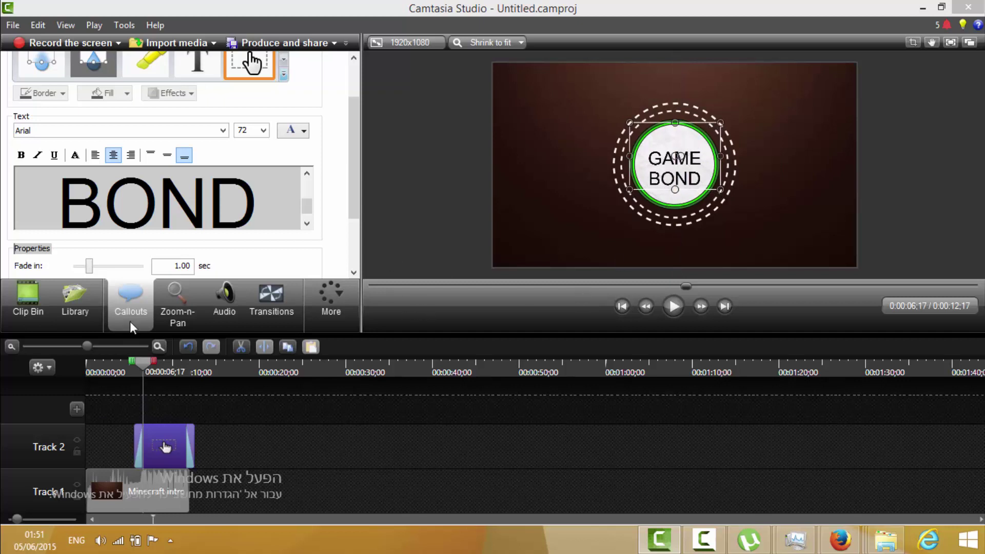
- Try Arial Black and Aharoni as the callout font without selecting the text, and nudge the callout slightly upward
{"action": "left_click", "coordinate": [94, 130]}
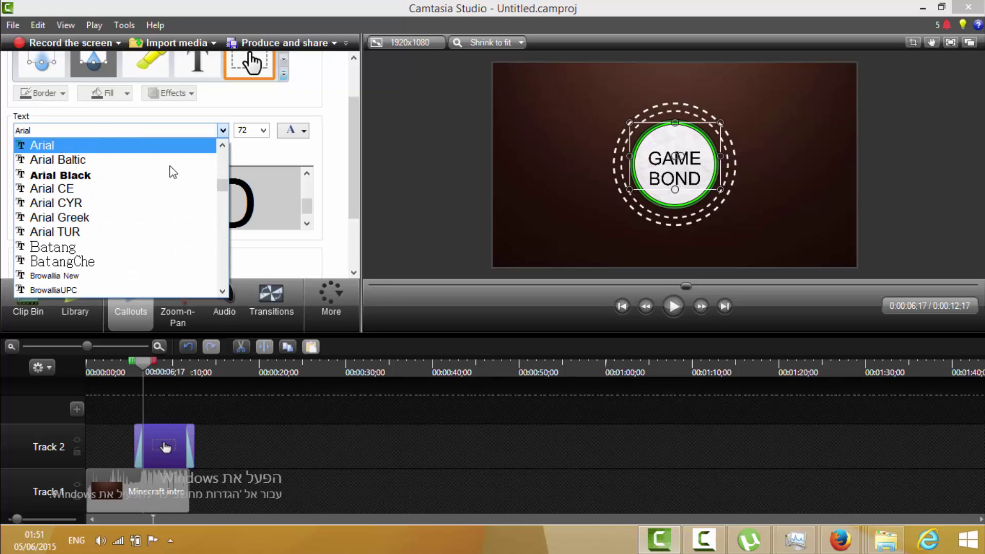
{"action": "mouse_move", "coordinate": [220, 182]}
{"action": "left_mouse_down"}
{"action": "mouse_move", "coordinate": [223, 217]}
{"action": "mouse_move", "coordinate": [224, 164]}
{"action": "mouse_move", "coordinate": [219, 184]}
{"action": "left_mouse_up"}
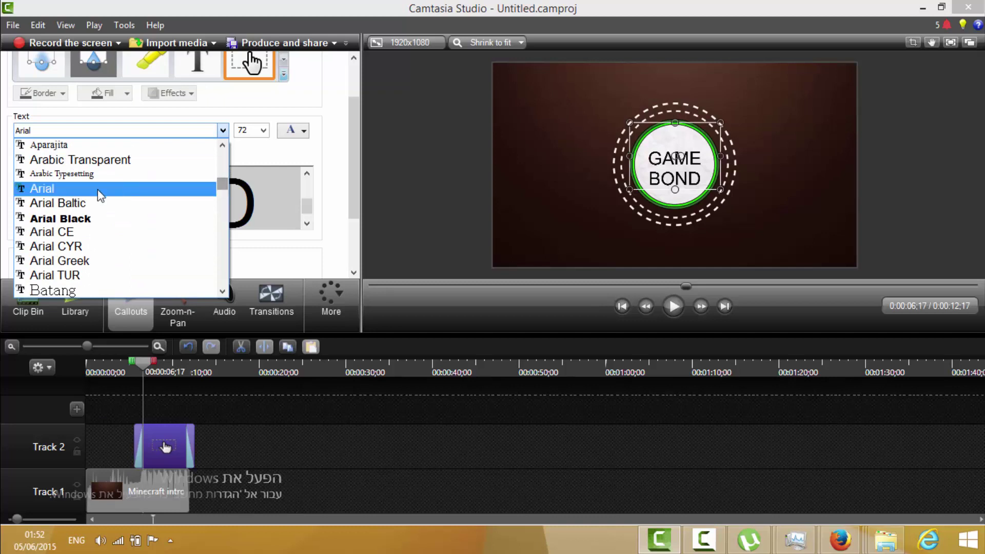
{"action": "left_click", "coordinate": [84, 216]}
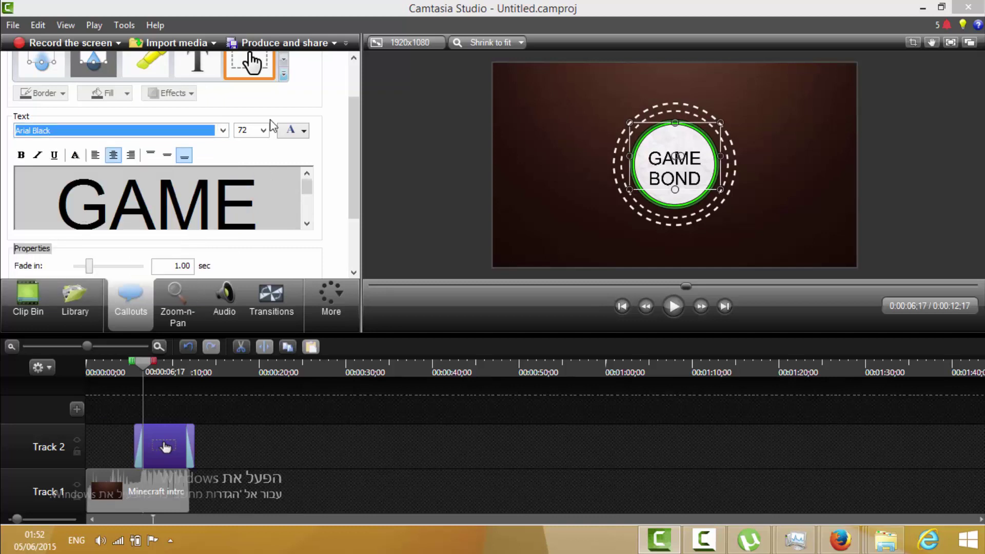
{"action": "left_click_drag", "start_coordinate": [676, 153], "coordinate": [677, 173]}
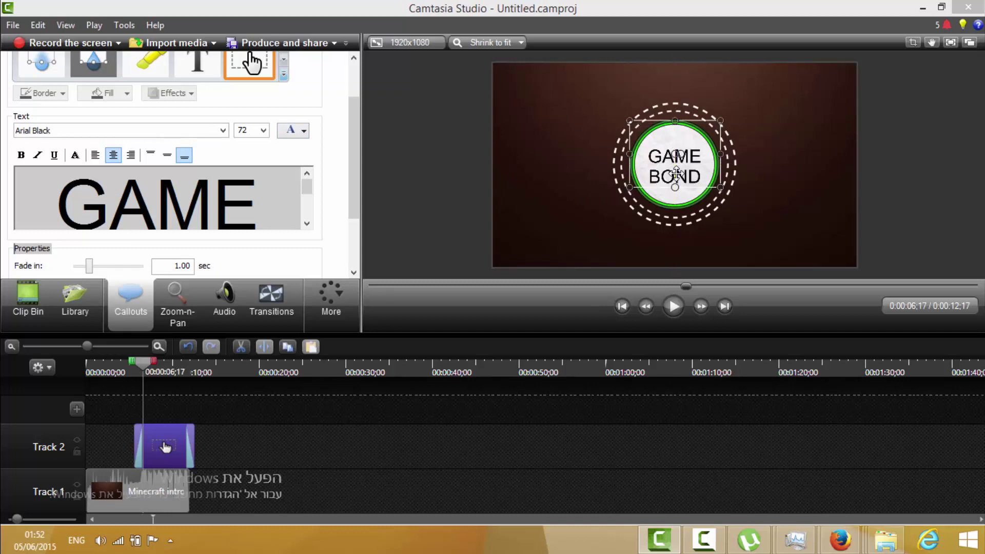
{"action": "left_click", "coordinate": [183, 134]}
{"action": "left_click", "coordinate": [223, 182]}
{"action": "scroll", "coordinate": [147, 230], "scroll_direction": "up", "scroll_amount": 3}
{"action": "scroll", "coordinate": [146, 230], "scroll_direction": "down", "scroll_amount": 1}
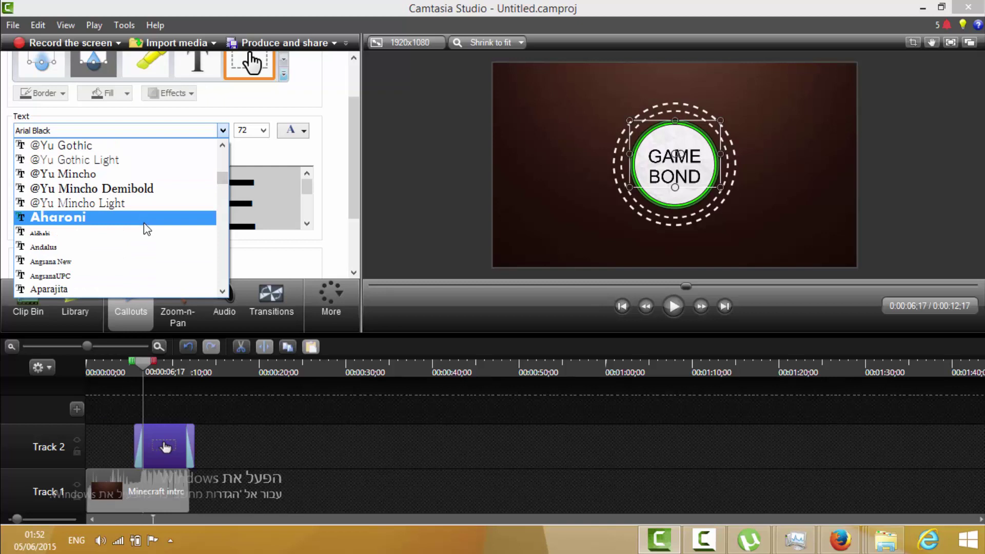
{"action": "left_click", "coordinate": [145, 220]}
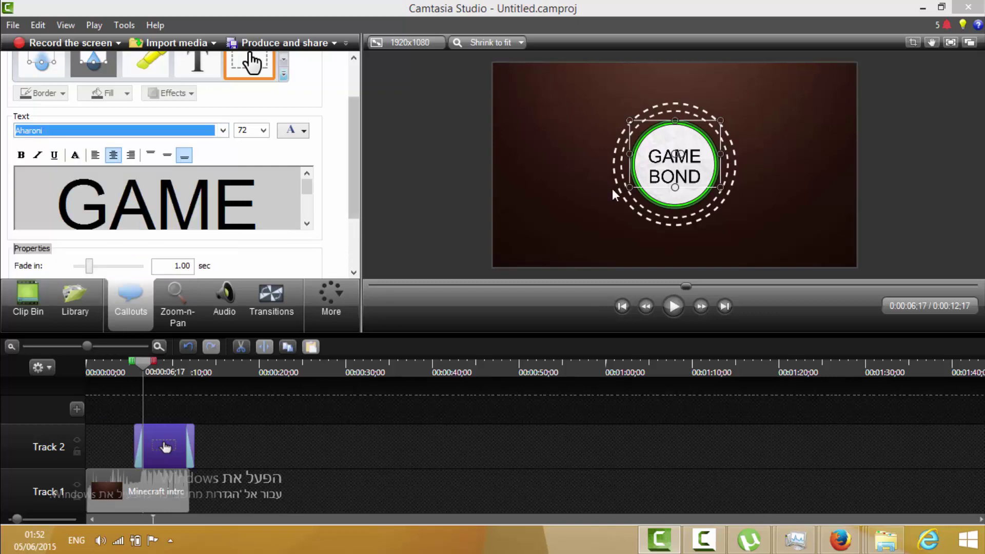
- Preview the intro with its callout from the start and park the playhead at 0:00:07;17
{"action": "left_click_drag", "start_coordinate": [142, 362], "coordinate": [88, 363]}
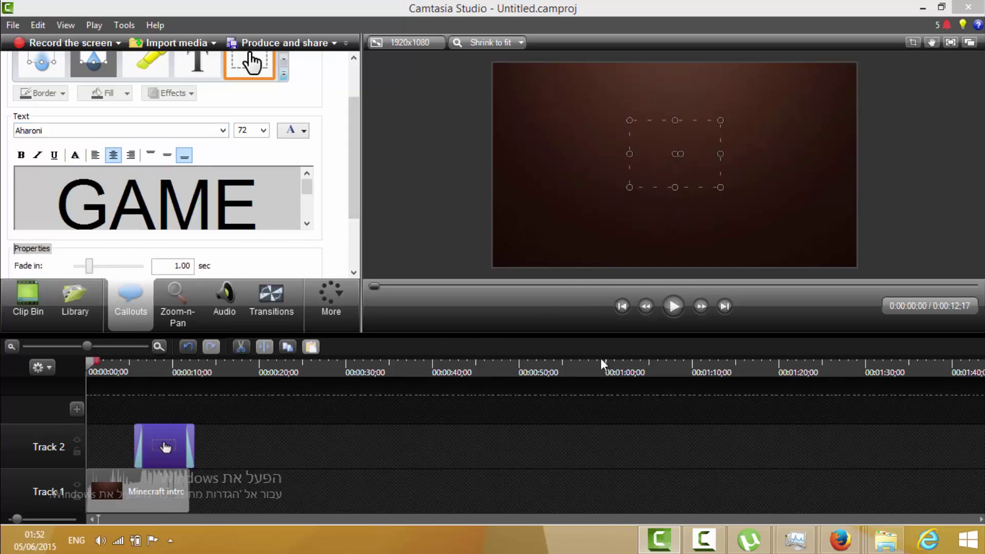
{"action": "left_click", "coordinate": [671, 313]}
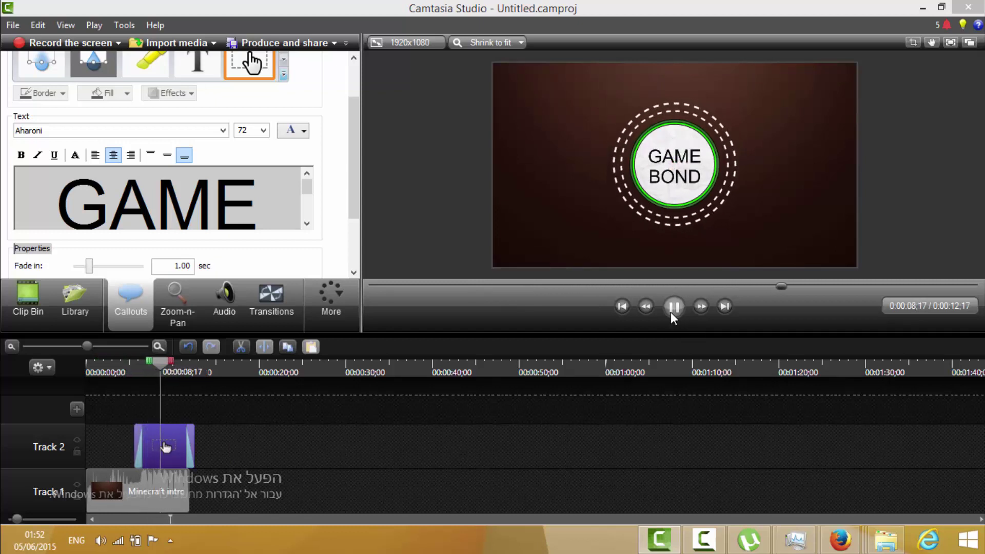
{"action": "left_click", "coordinate": [671, 313]}
{"action": "mouse_move", "coordinate": [163, 365]}
{"action": "left_mouse_down"}
{"action": "mouse_move", "coordinate": [131, 359]}
{"action": "mouse_move", "coordinate": [146, 365]}
{"action": "left_mouse_up"}
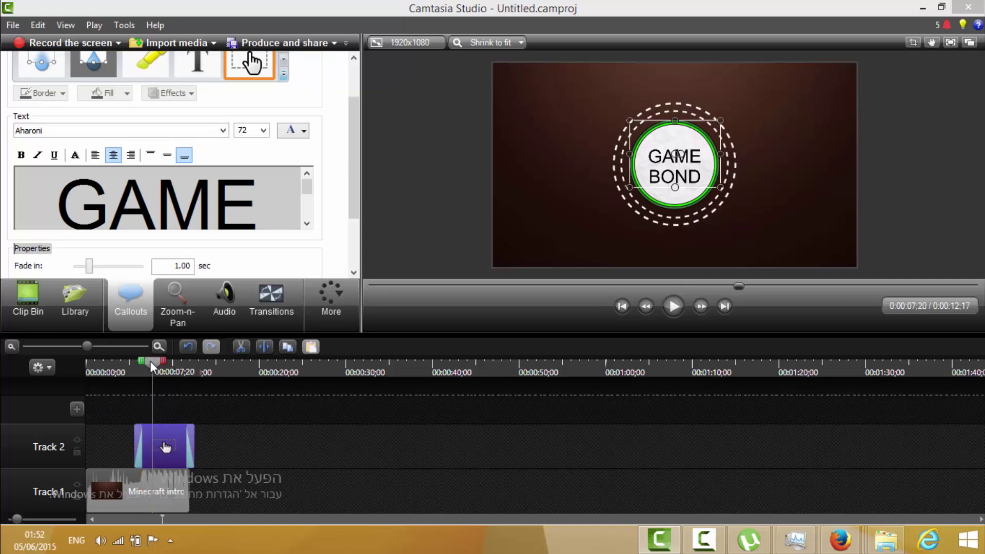
{"action": "left_click_drag", "start_coordinate": [146, 361], "coordinate": [150, 364]}
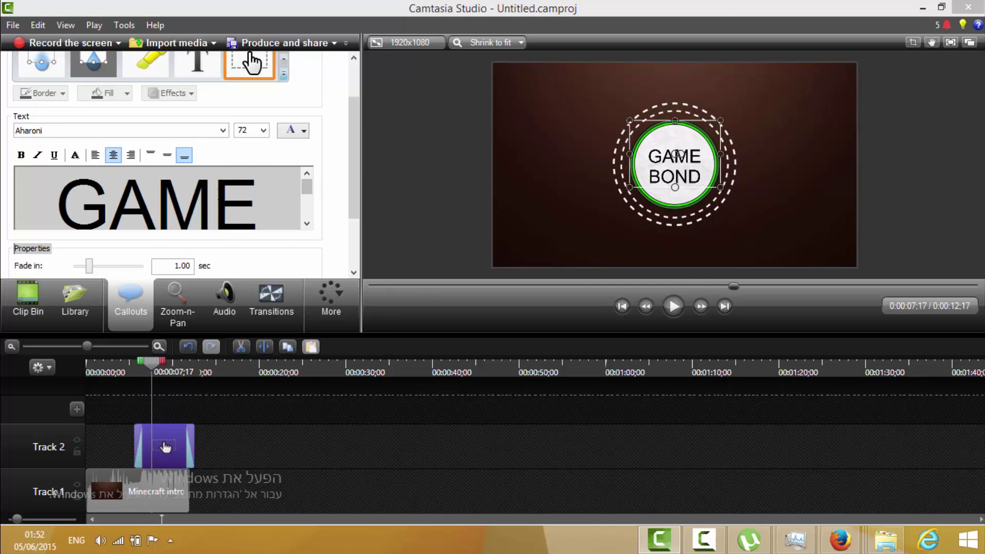
- Recolor the word GAME in the callout, trying blue and settling on dark orange
{"action": "left_click_drag", "start_coordinate": [57, 205], "coordinate": [254, 208]}
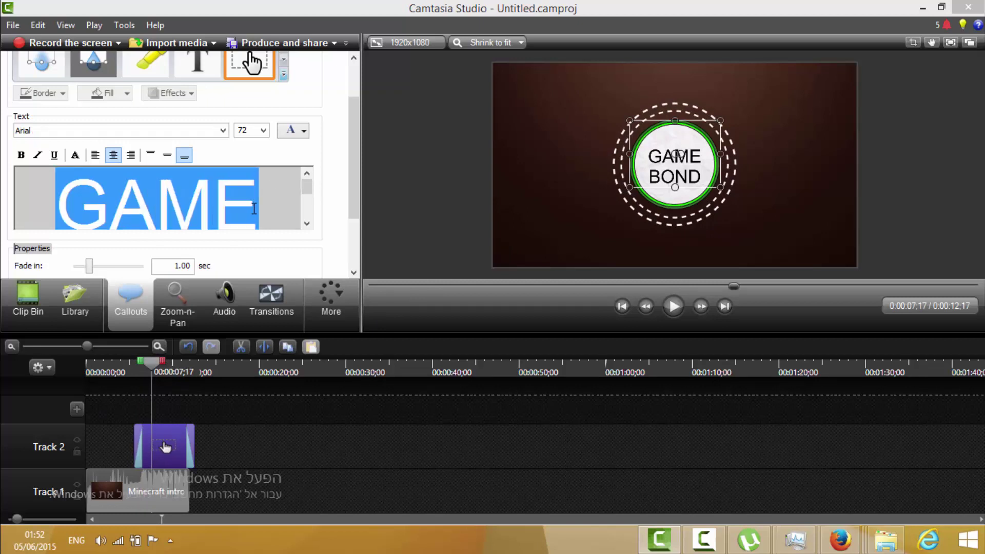
{"action": "left_click", "coordinate": [303, 132]}
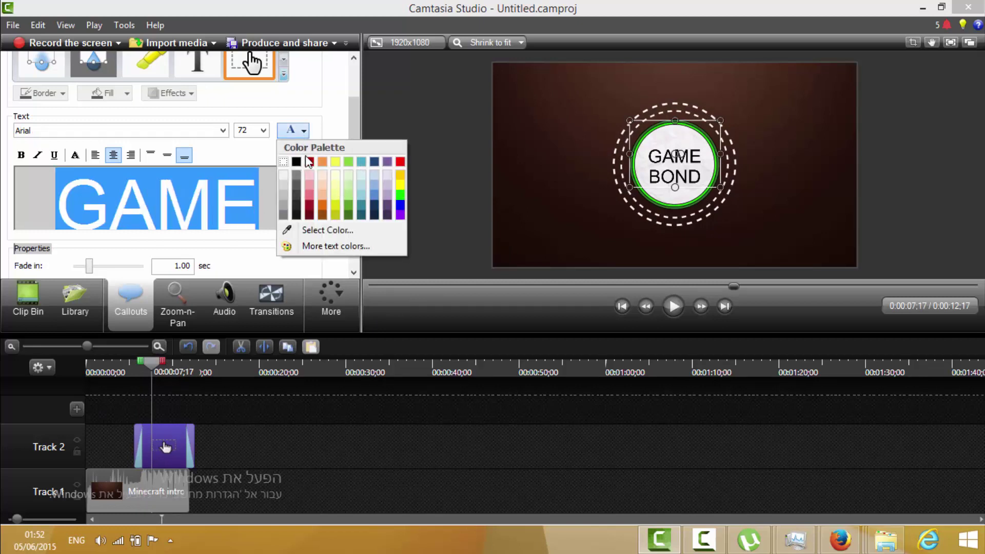
{"action": "left_click", "coordinate": [376, 196]}
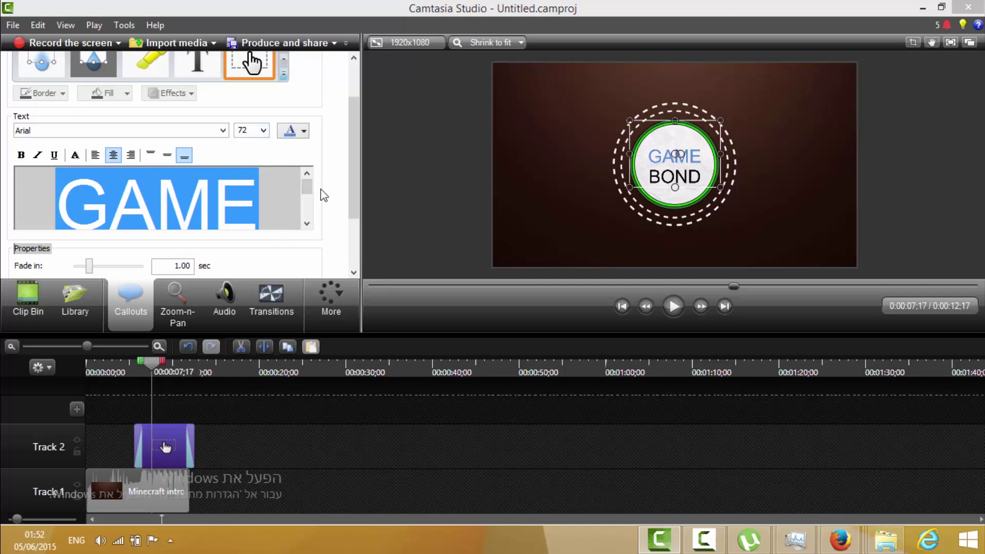
{"action": "left_click", "coordinate": [304, 131]}
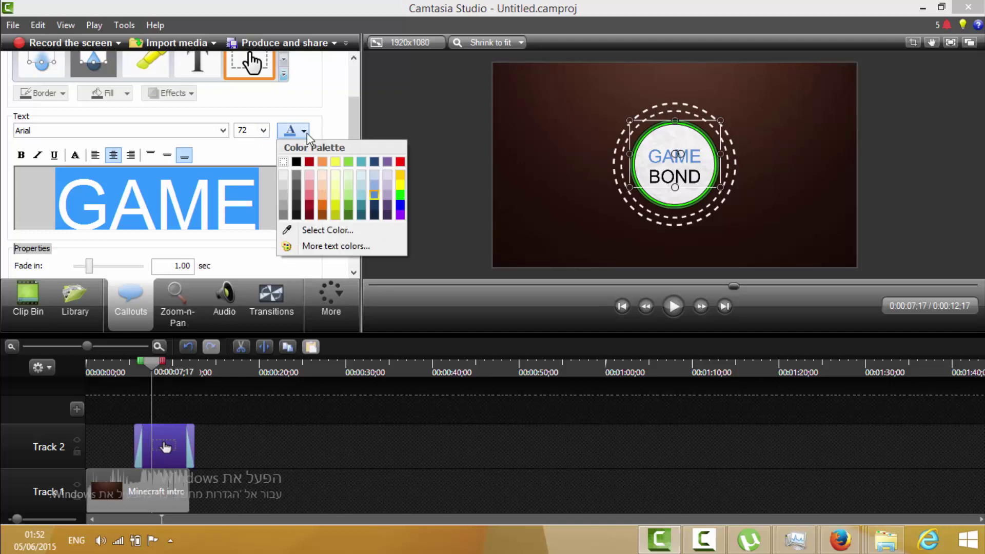
{"action": "left_click", "coordinate": [325, 208]}
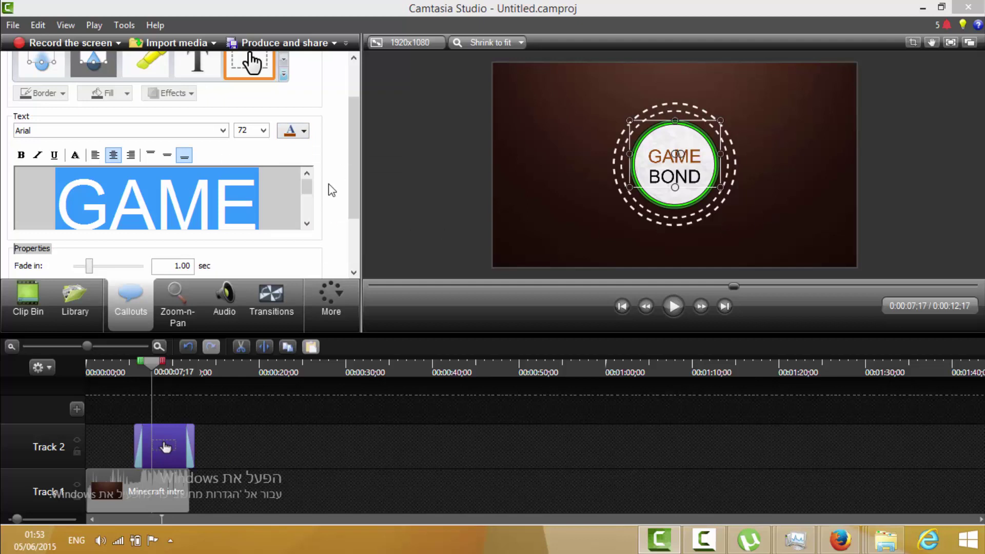
- Recolor the word BOND to the same dark orange and nudge the callout slightly down in the circle
{"action": "left_click_drag", "start_coordinate": [310, 194], "coordinate": [307, 213]}
{"action": "left_click_drag", "start_coordinate": [59, 202], "coordinate": [237, 211]}
{"action": "left_click", "coordinate": [305, 132]}
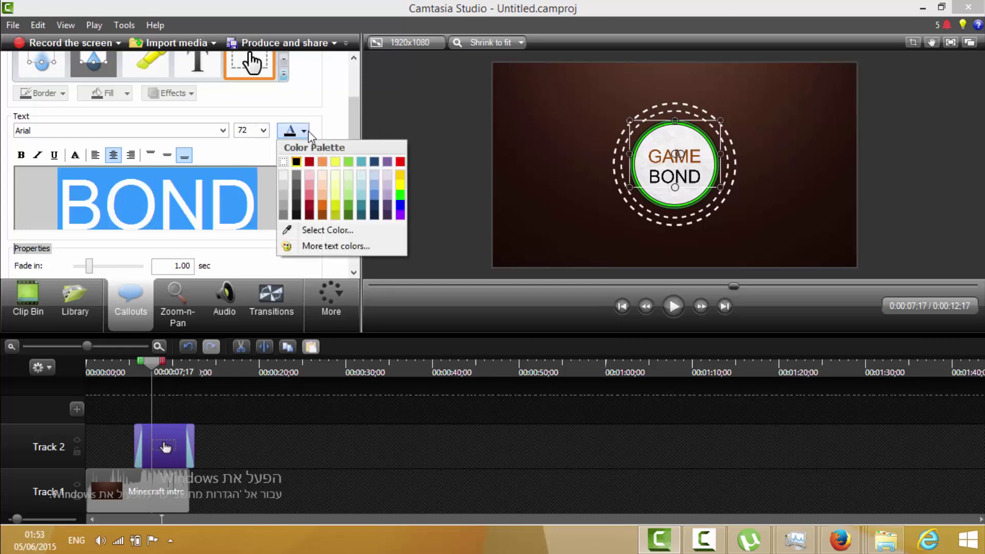
{"action": "left_click", "coordinate": [322, 212]}
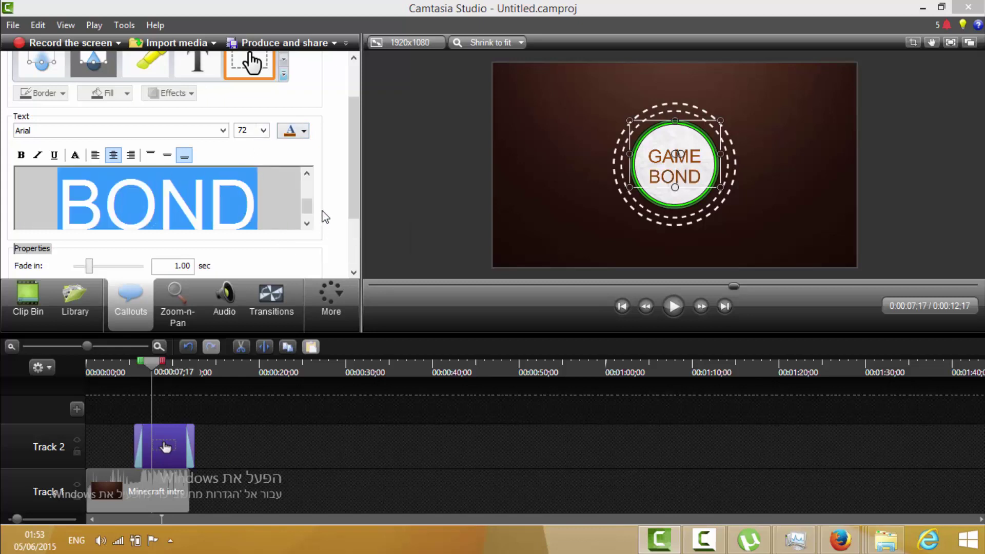
{"action": "left_click_drag", "start_coordinate": [673, 158], "coordinate": [673, 159]}
- Set the font of both callout words, BOND and GAME, to Arial Black
{"action": "left_click", "coordinate": [222, 131]}
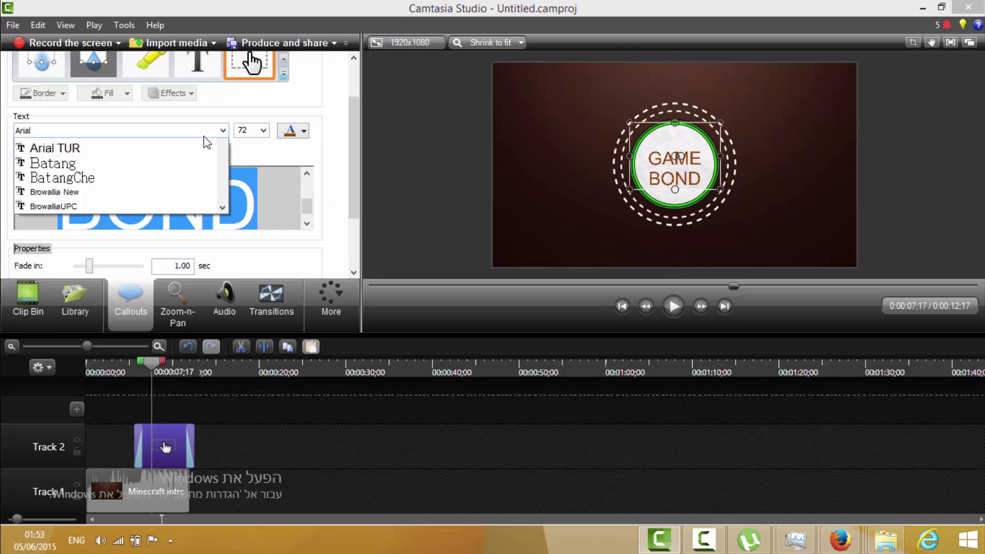
{"action": "left_click", "coordinate": [128, 176]}
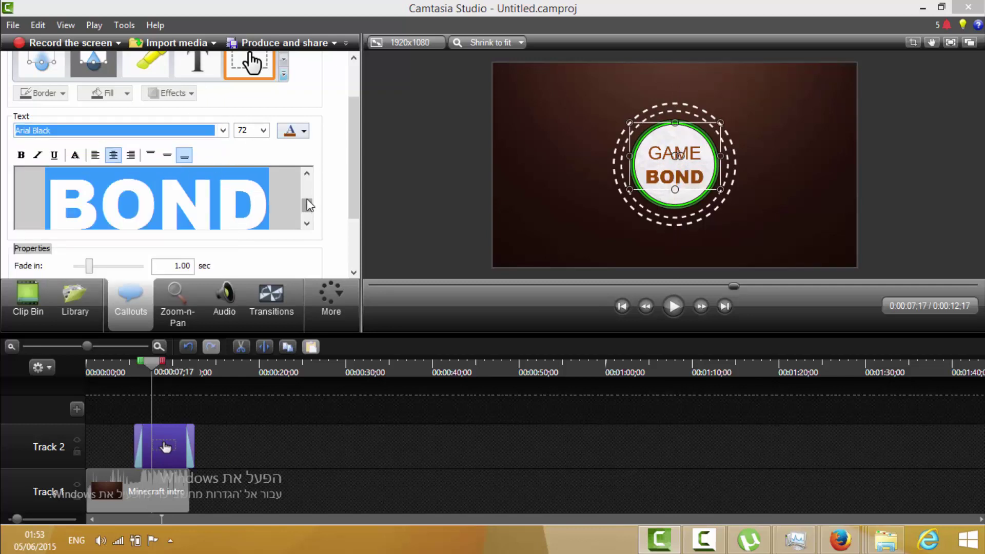
{"action": "left_click_drag", "start_coordinate": [309, 206], "coordinate": [310, 192]}
{"action": "left_click_drag", "start_coordinate": [69, 179], "coordinate": [75, 200]}
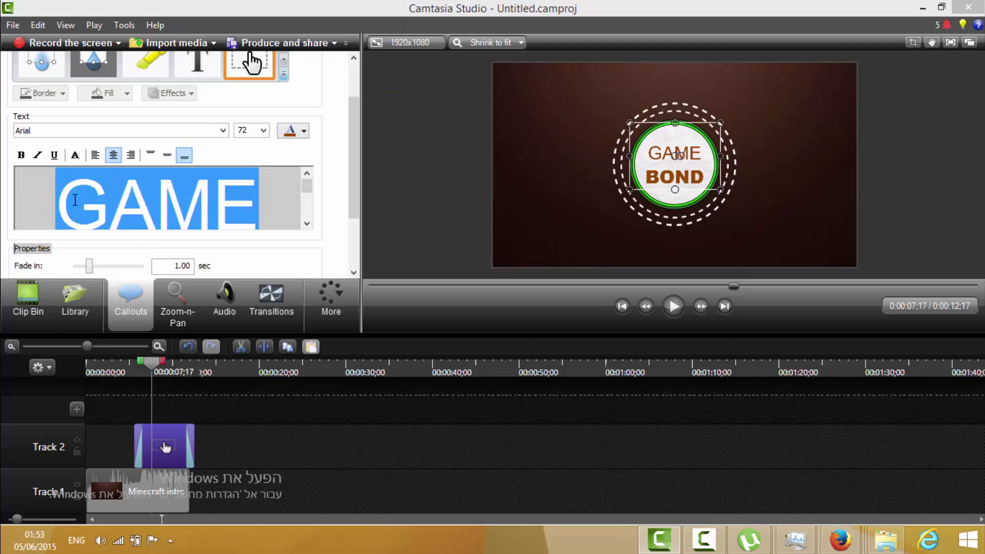
{"action": "left_click", "coordinate": [221, 130]}
{"action": "left_click", "coordinate": [183, 173]}
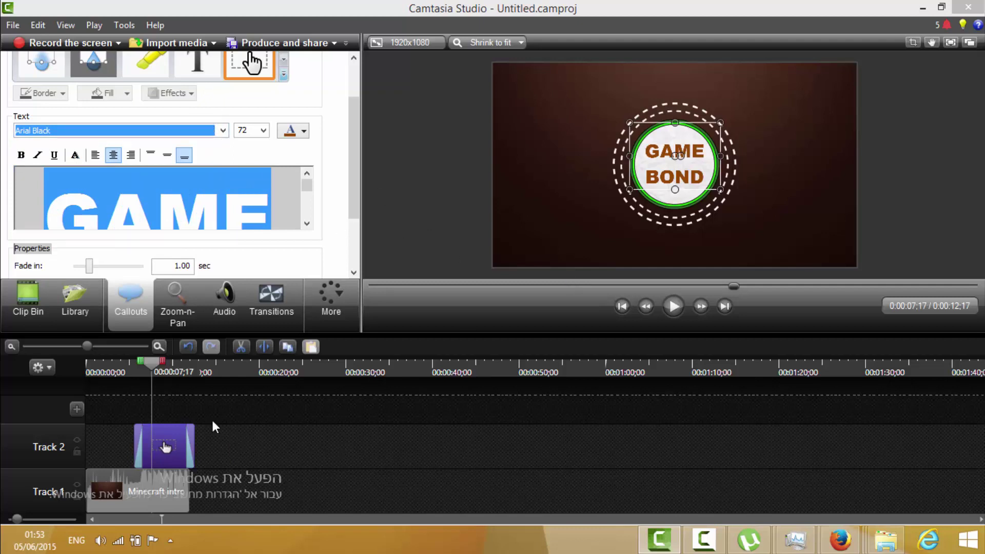
- Preview the intro from the start, pause at 0:00:07;22 and shift the callout slightly later on Track 2
{"action": "left_click", "coordinate": [94, 361]}
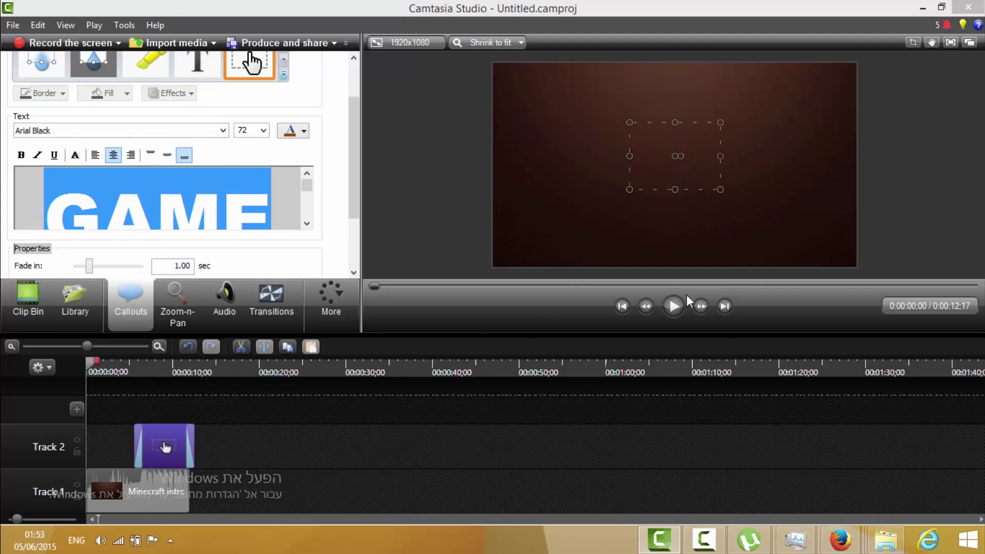
{"action": "left_click", "coordinate": [672, 312]}
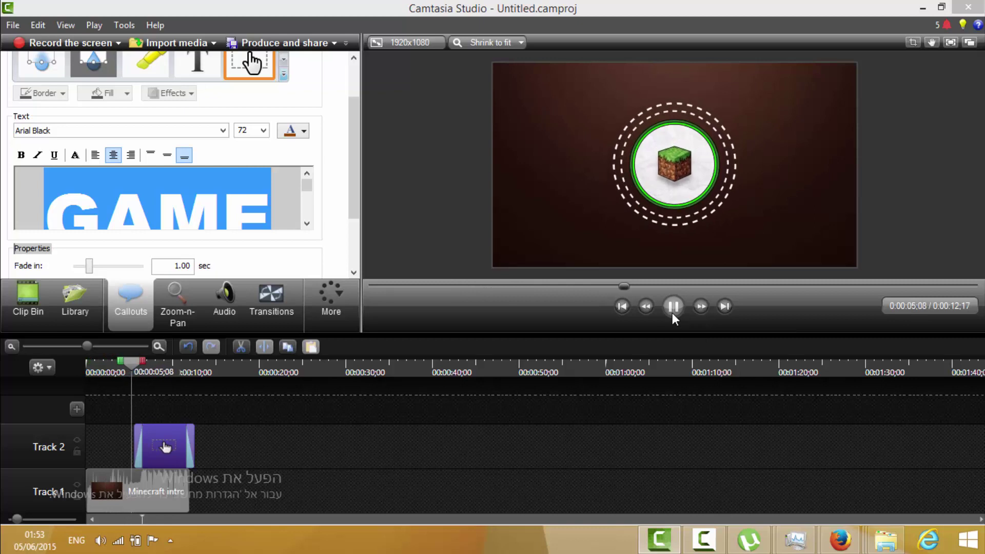
{"action": "left_click", "coordinate": [673, 314]}
{"action": "left_click_drag", "start_coordinate": [167, 451], "coordinate": [175, 452]}
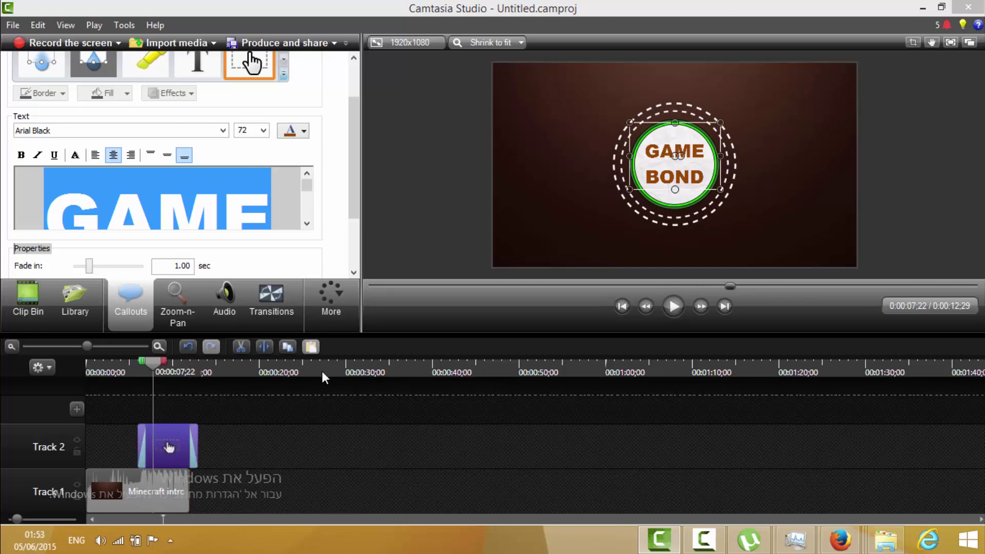
- Preview the intro from 0:00:03;04 and try shifting the callout later on Track 2, checking its appearance in playback
{"action": "left_click_drag", "start_coordinate": [140, 362], "coordinate": [114, 362]}
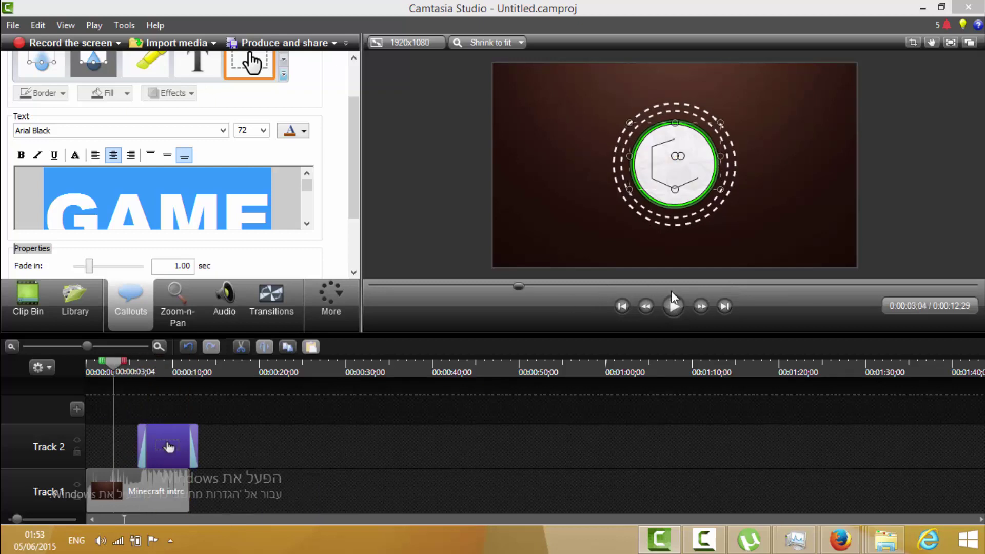
{"action": "left_click", "coordinate": [674, 306]}
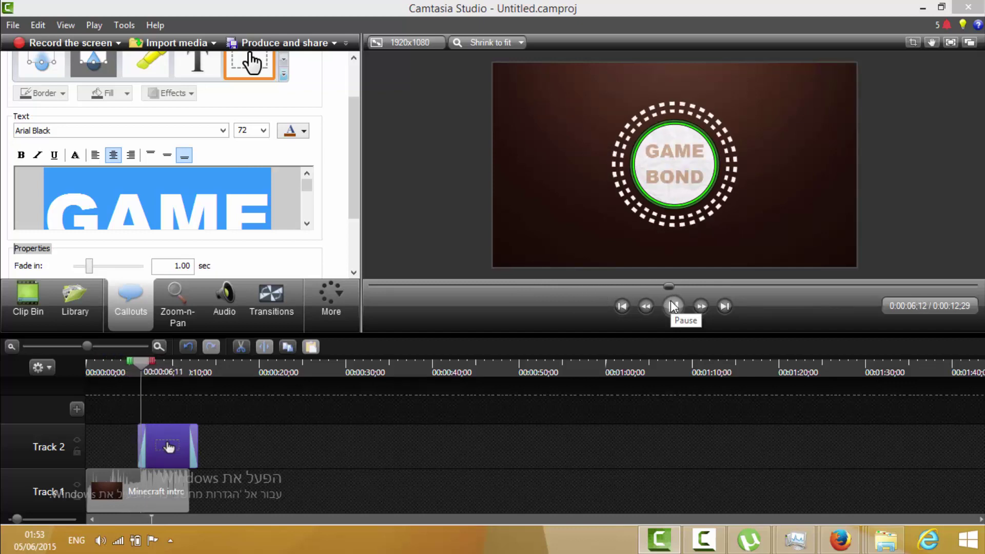
{"action": "left_click", "coordinate": [674, 307]}
{"action": "mouse_move", "coordinate": [170, 454]}
{"action": "left_mouse_down"}
{"action": "mouse_move", "coordinate": [192, 456]}
{"action": "mouse_move", "coordinate": [169, 456]}
{"action": "left_mouse_up"}
{"action": "left_click", "coordinate": [140, 364]}
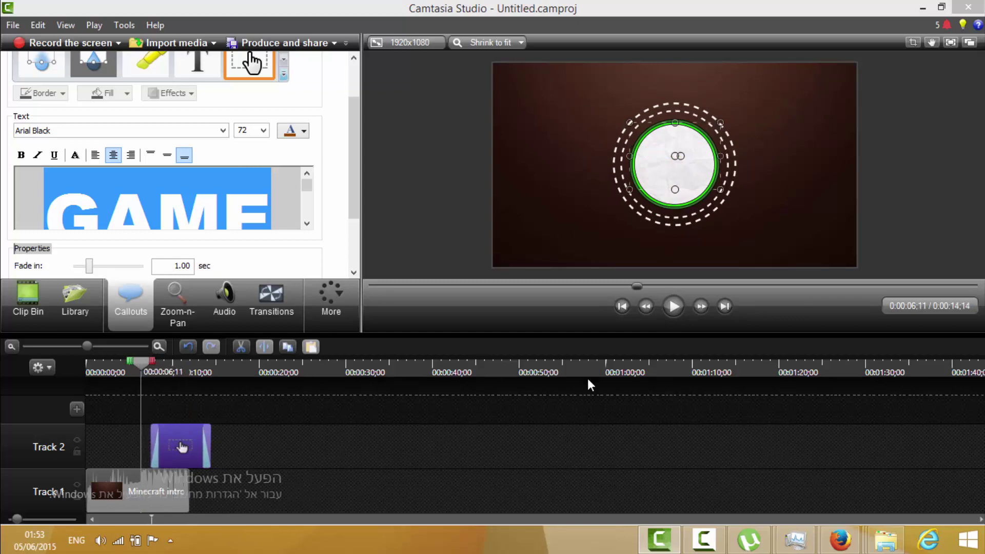
{"action": "left_click", "coordinate": [670, 307]}
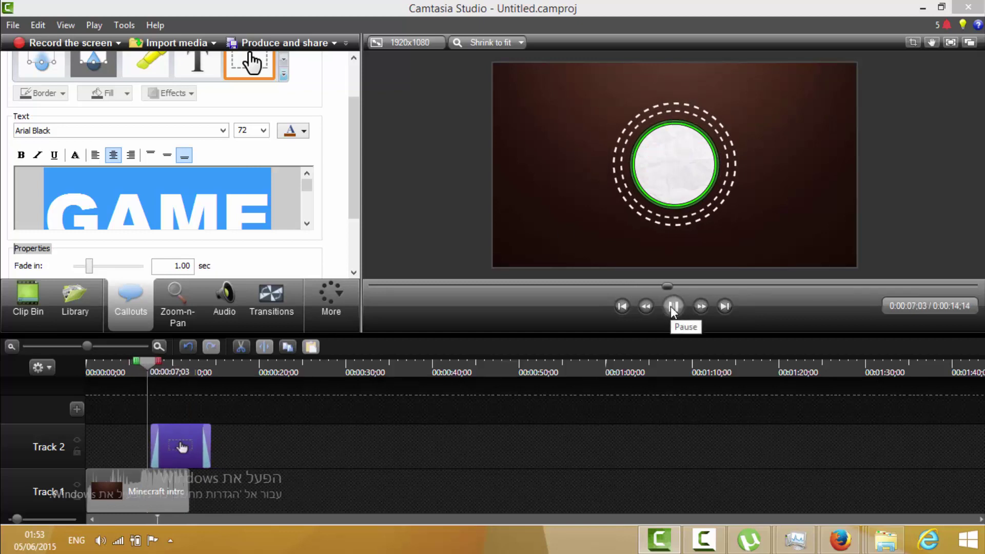
{"action": "left_click", "coordinate": [670, 306]}
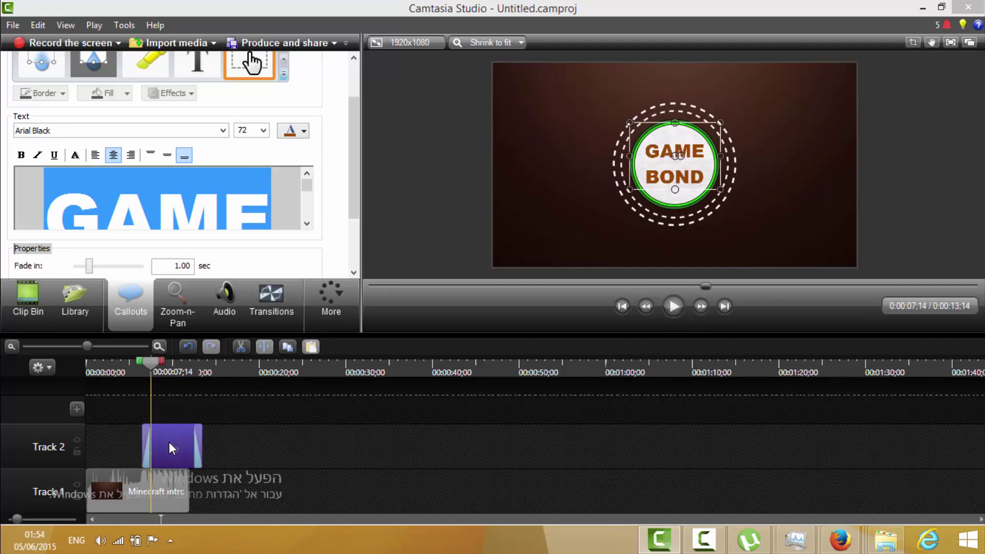
- Try starting the callout at 0:00:07;02 on Track 2 and preview its appearance in the circle
{"action": "left_click_drag", "start_coordinate": [147, 361], "coordinate": [115, 362]}
{"action": "left_click_drag", "start_coordinate": [199, 451], "coordinate": [187, 447]}
{"action": "left_click", "coordinate": [664, 306]}
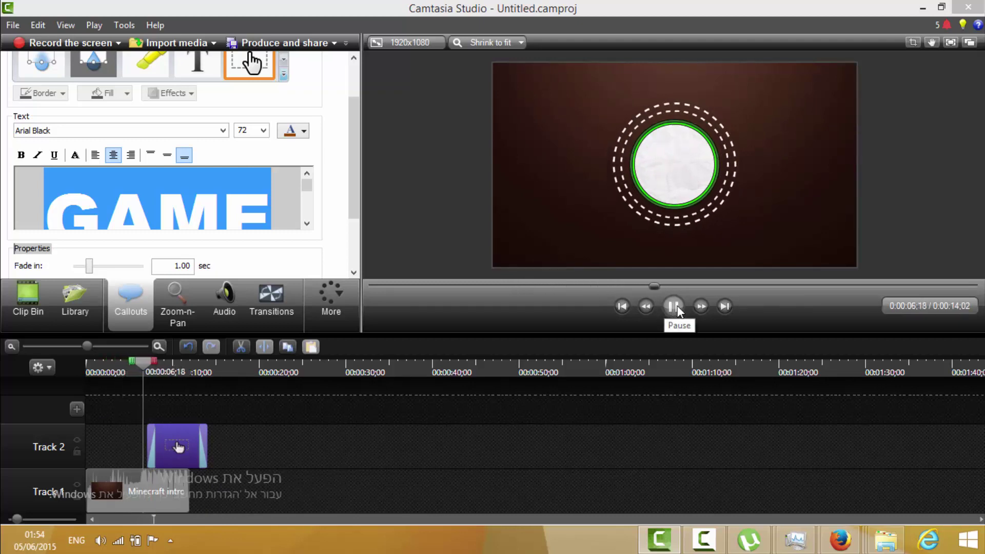
{"action": "left_click", "coordinate": [674, 308]}
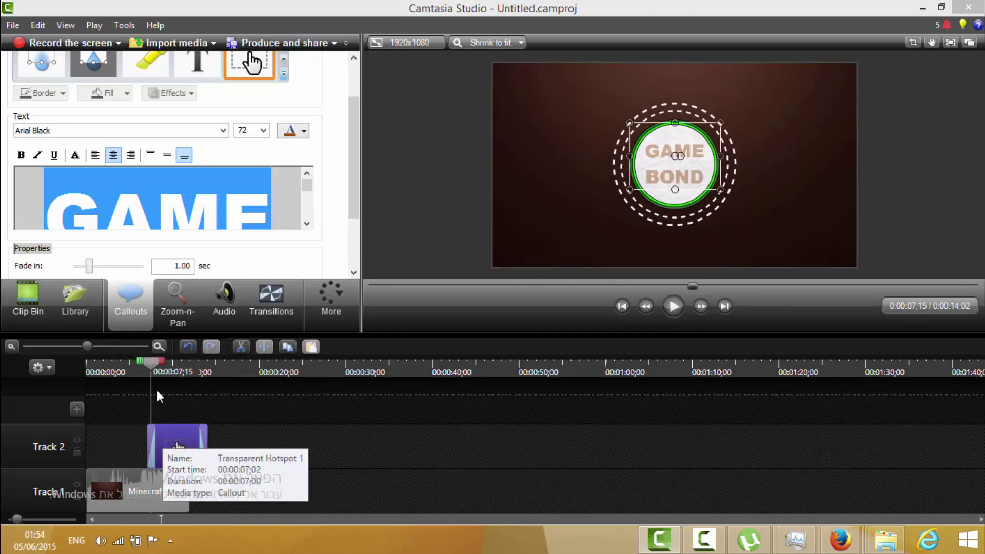
- Shift the callout earlier on Track 2 so it starts at about 6 seconds, and preview the intro to its end
{"action": "left_click", "coordinate": [132, 363]}
{"action": "left_click_drag", "start_coordinate": [188, 430], "coordinate": [181, 433]}
{"action": "left_click", "coordinate": [669, 308]}
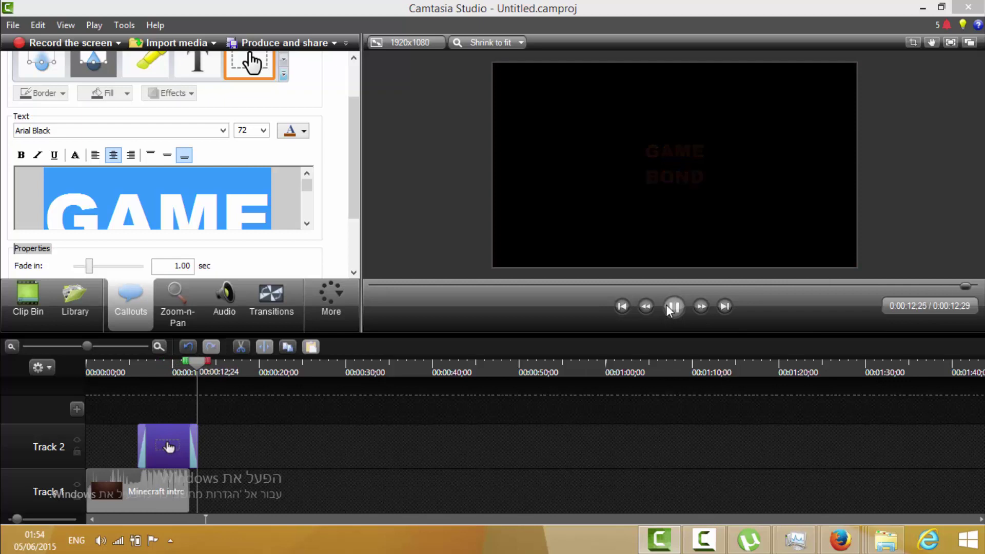
- Trim the callout's end on Track 2 to the end of the Minecraft intro clip and return the playhead to the start
{"action": "left_click", "coordinate": [666, 305]}
{"action": "mouse_move", "coordinate": [198, 448]}
{"action": "left_mouse_down"}
{"action": "mouse_move", "coordinate": [179, 450]}
{"action": "mouse_move", "coordinate": [189, 449]}
{"action": "left_mouse_up"}
{"action": "left_click_drag", "start_coordinate": [202, 366], "coordinate": [88, 365]}
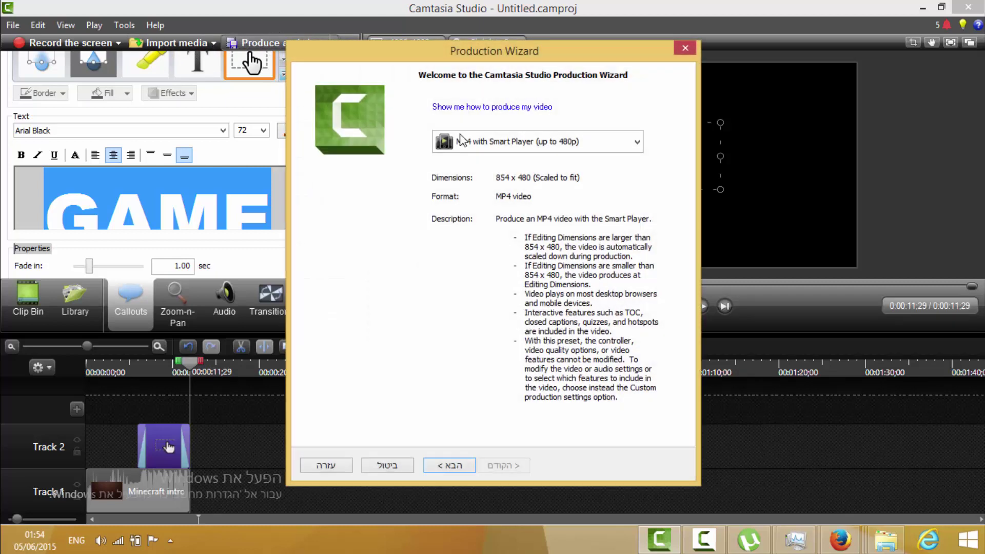
- Choose the MP4 only (up to 1080p) production preset and continue despite the unsupported hotspots
{"action": "left_click", "coordinate": [542, 143]}
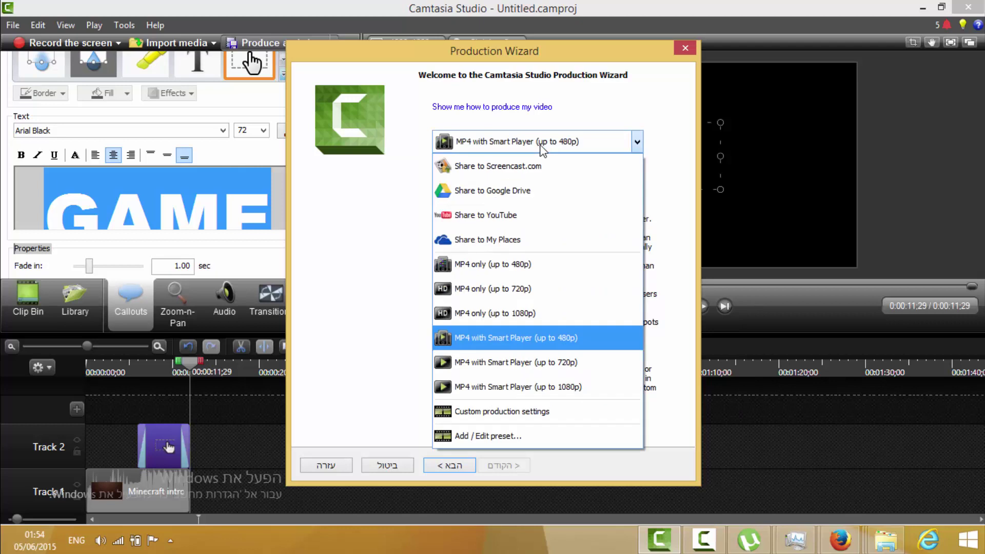
{"action": "left_click", "coordinate": [513, 314]}
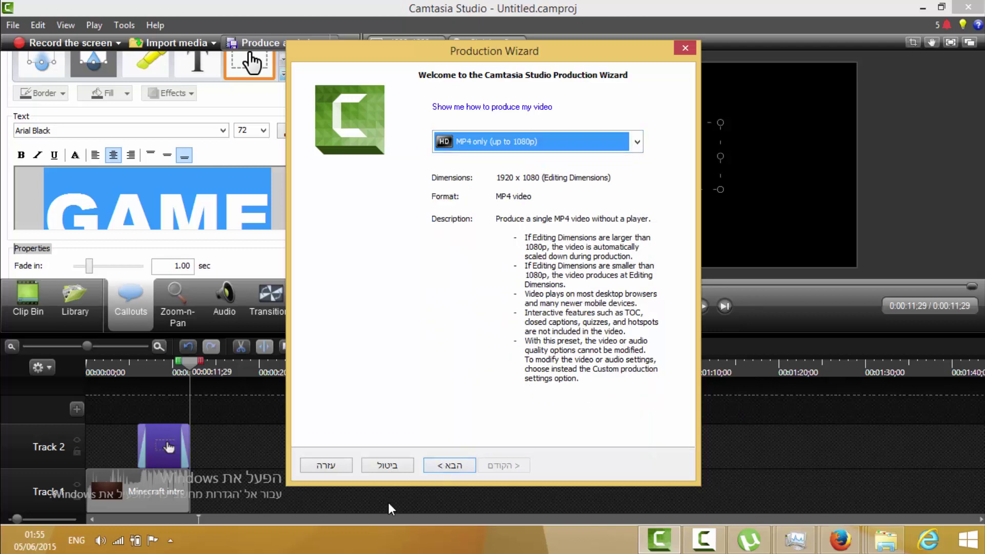
{"action": "left_click", "coordinate": [451, 465]}
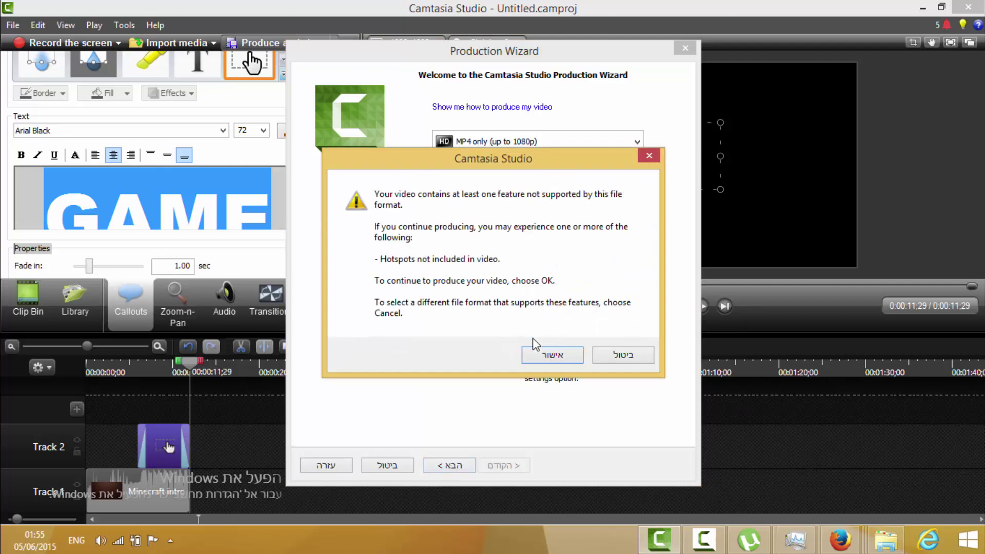
{"action": "left_click", "coordinate": [540, 352]}
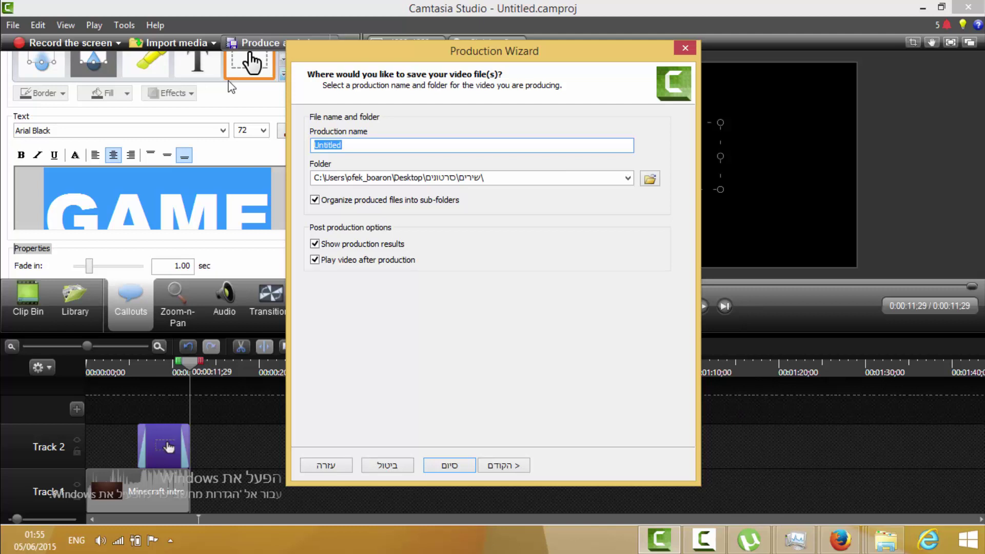
- Name the production INTREO NEW_1 and start rendering it
{"action": "type", "text": "INTREO NEW"}
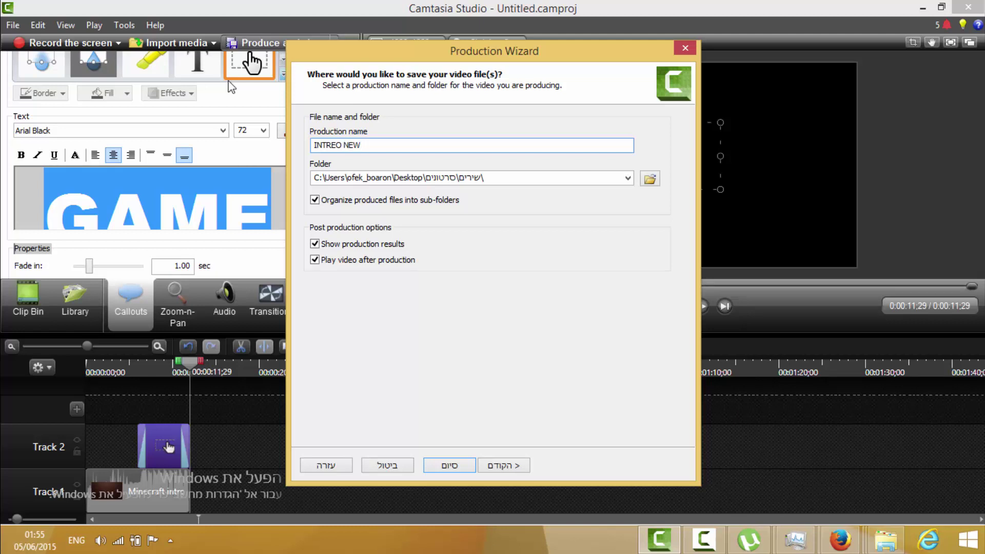
{"action": "type", "text": "_1"}
{"action": "left_click", "coordinate": [450, 466]}
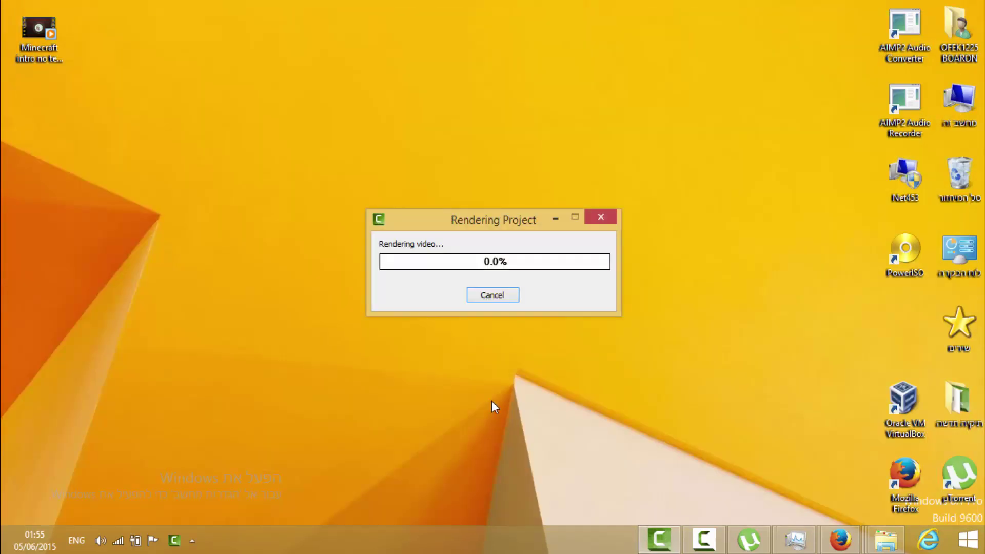
{"action": "left_click", "coordinate": [704, 540]}
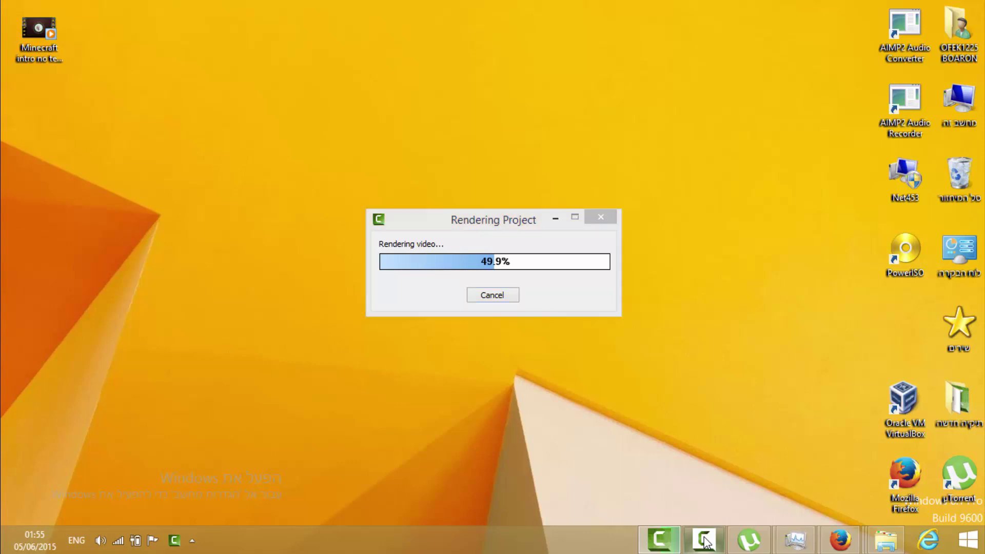
{"action": "left_click", "coordinate": [705, 540]}
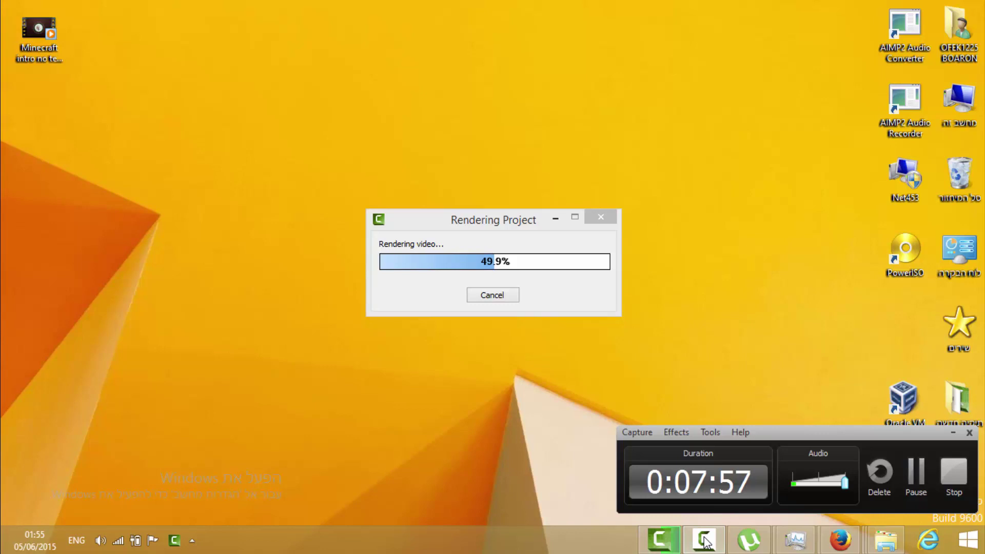
{"action": "left_click", "coordinate": [705, 540]}
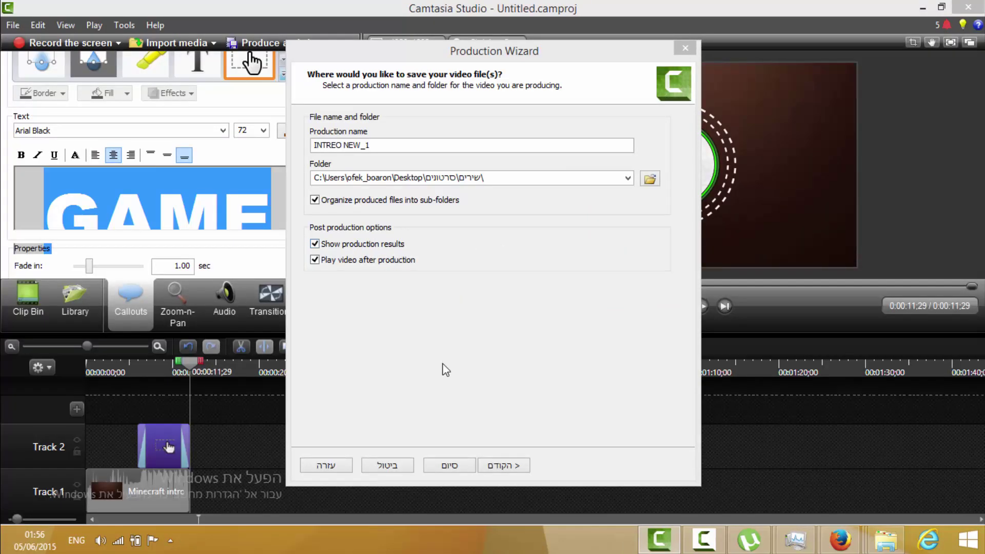
- Start the production again under the same name, overwriting the existing INTREO NEW_1.mp4
{"action": "left_click", "coordinate": [457, 471]}
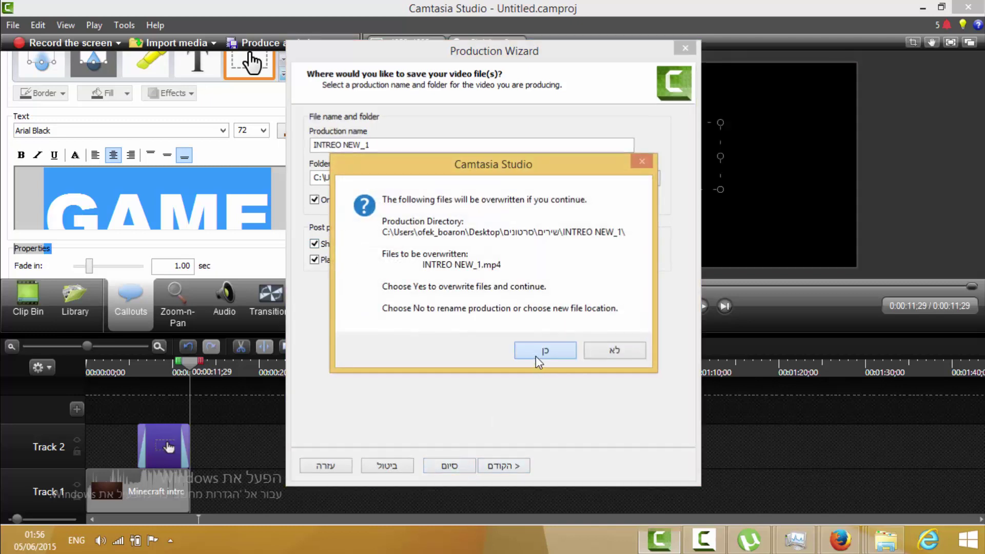
{"action": "left_click", "coordinate": [536, 356]}
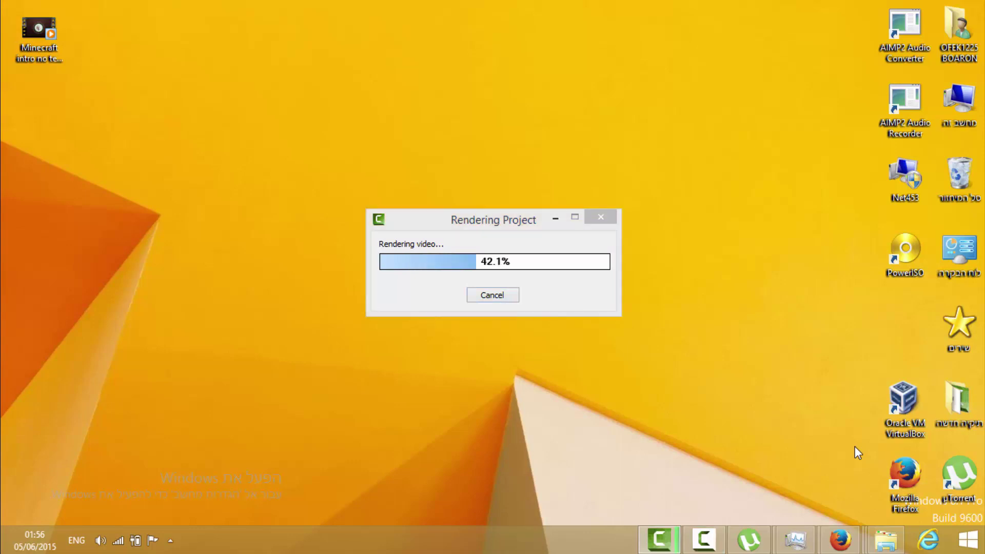
{"action": "key", "text": "F10"}
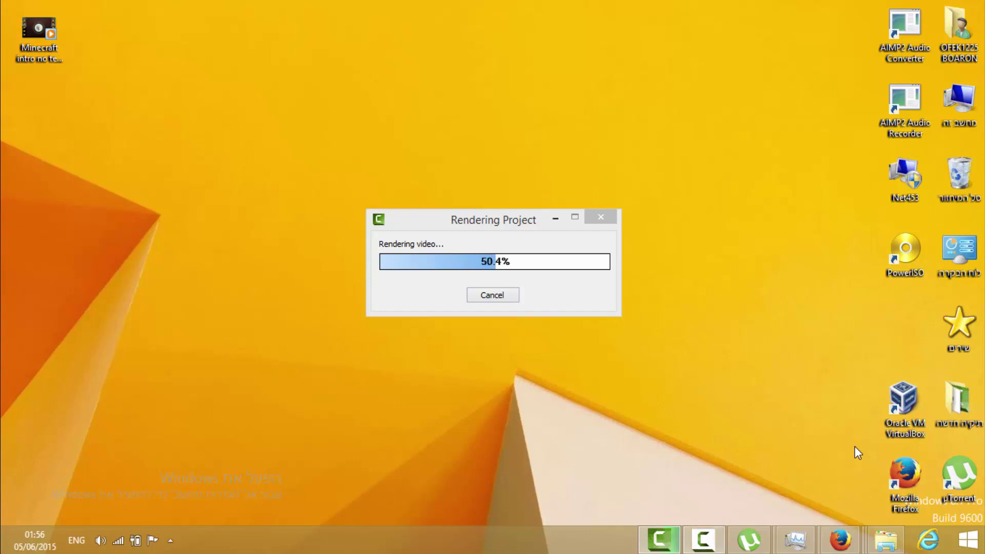